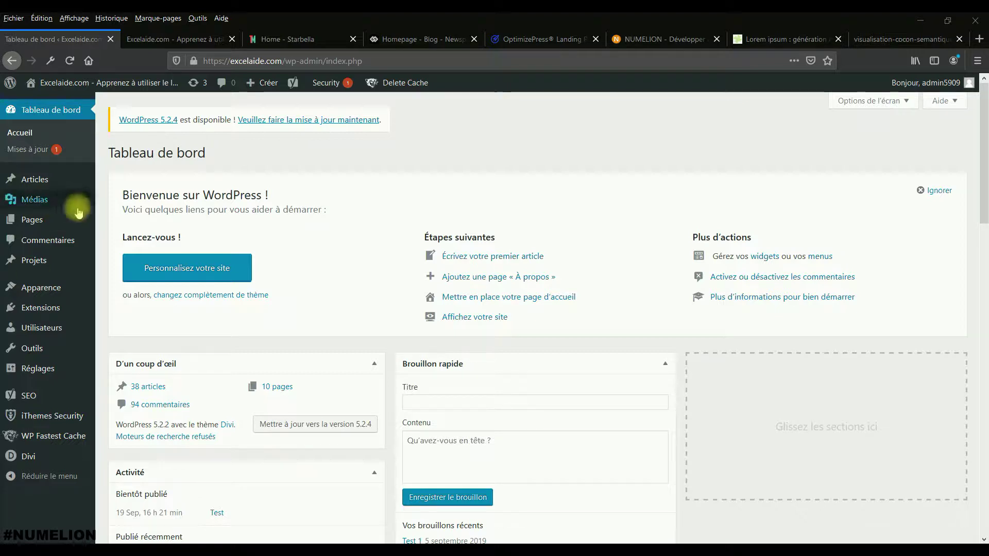
# Examine the excelaide.com homepage's list of recent articles from top to bottom and return to the WordPress dashboard.
pyautogui.click(166, 39)
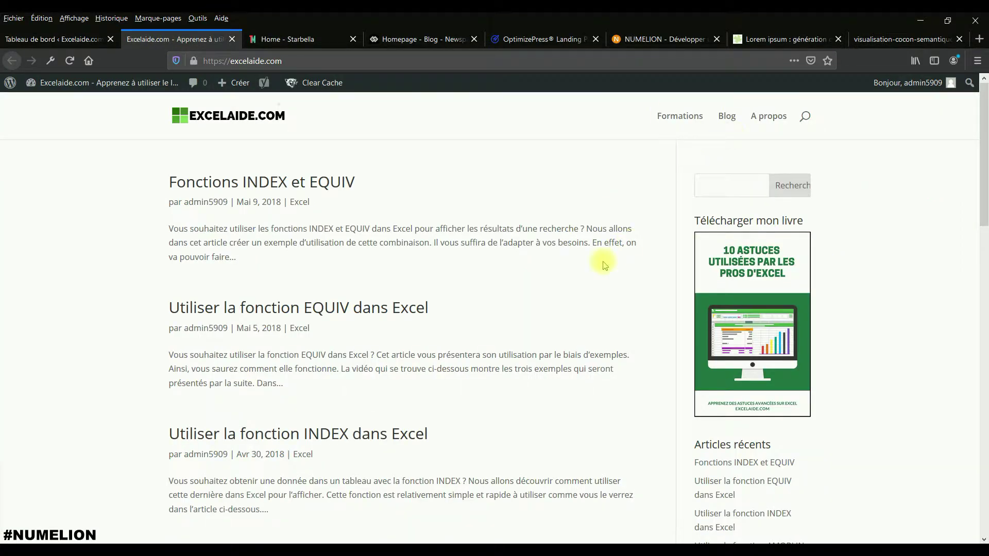
pyautogui.scroll(-10, 603, 264)
pyautogui.scroll(10, 604, 267)
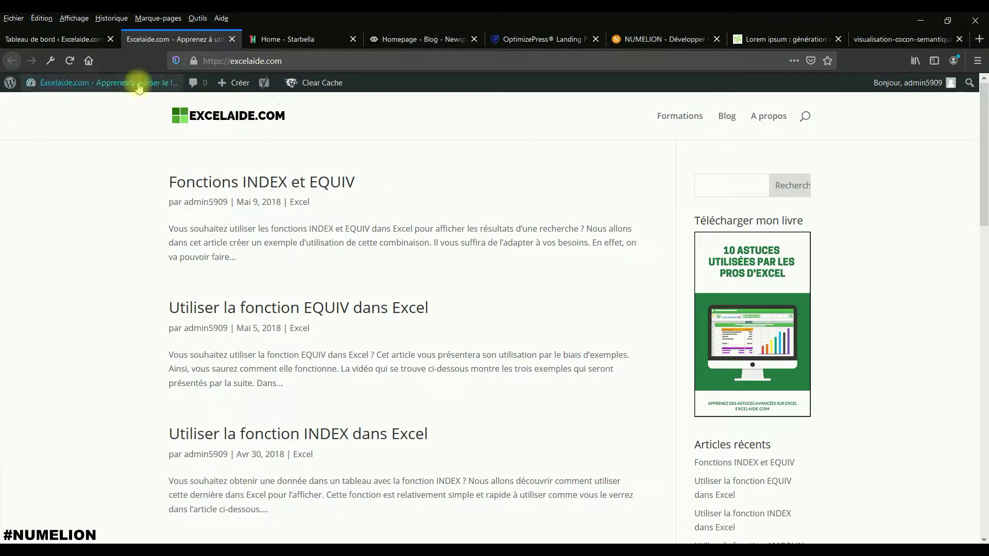
pyautogui.click(72, 39)
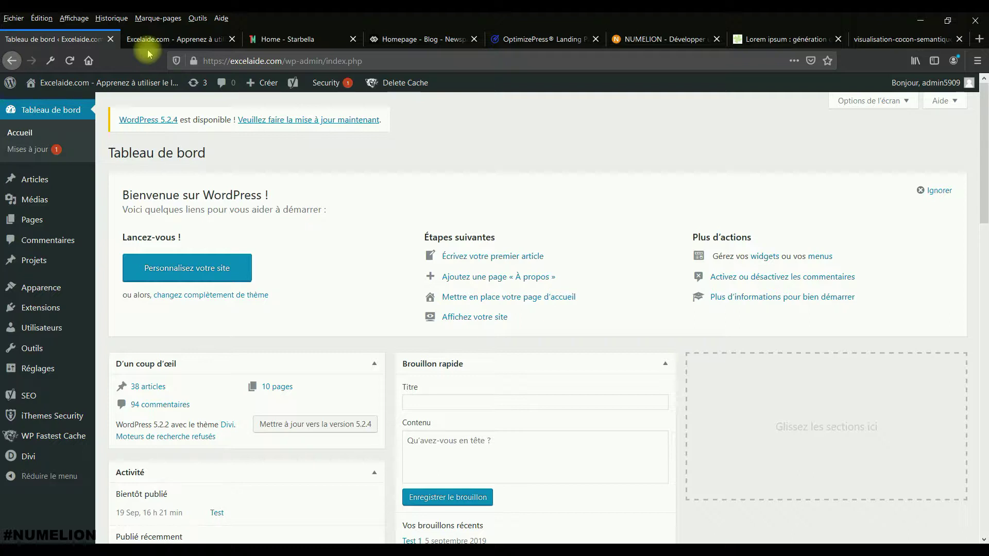
# Open the Numelion homepage and examine its introduction on developing a digital business and its email sign-up form.
pyautogui.click(638, 39)
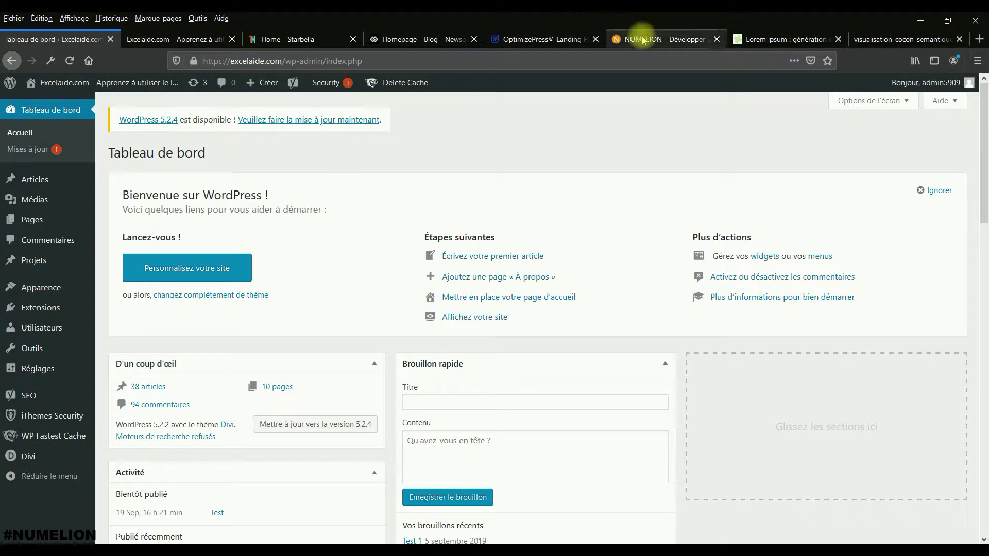
pyautogui.scroll(-2, 571, 252)
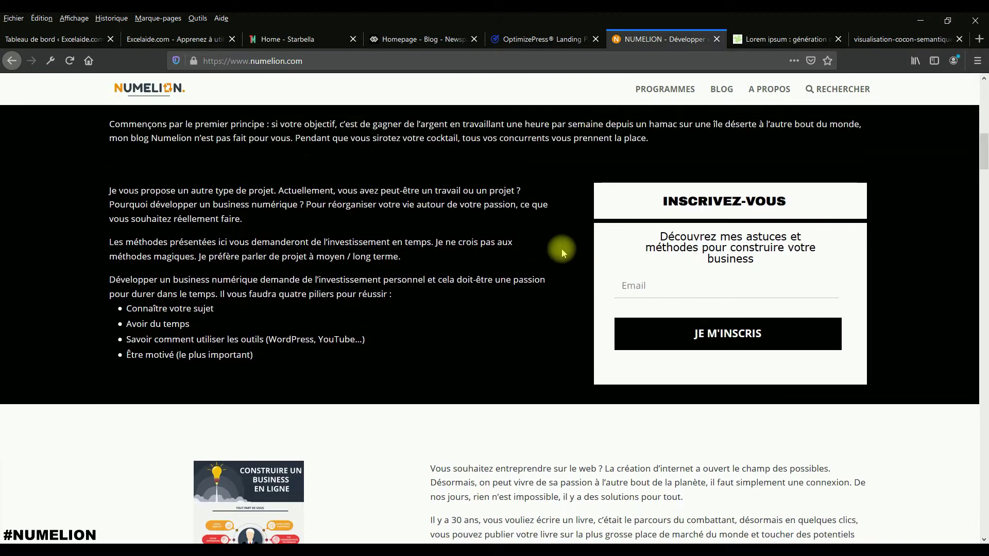
pyautogui.scroll(2, 566, 250)
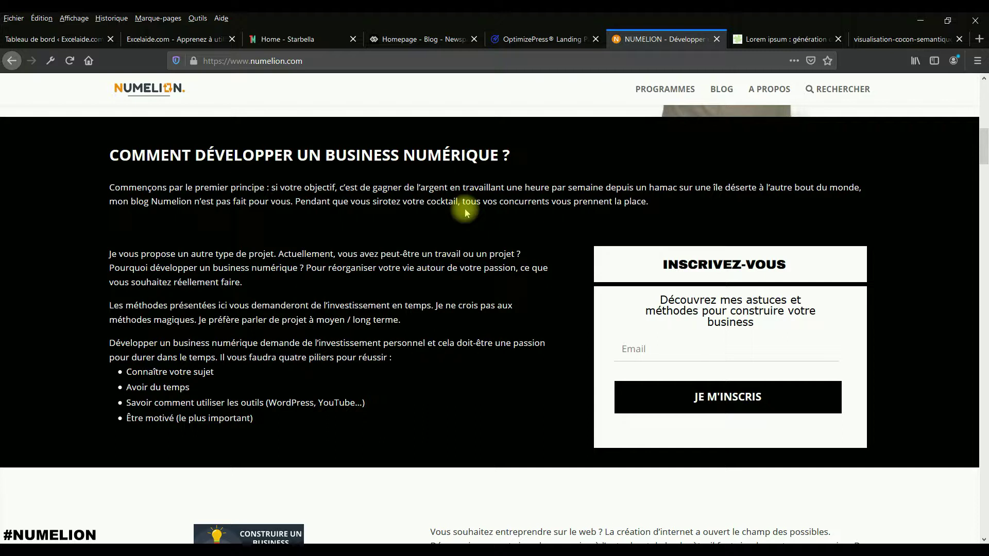
pyautogui.scroll(-1, 465, 213)
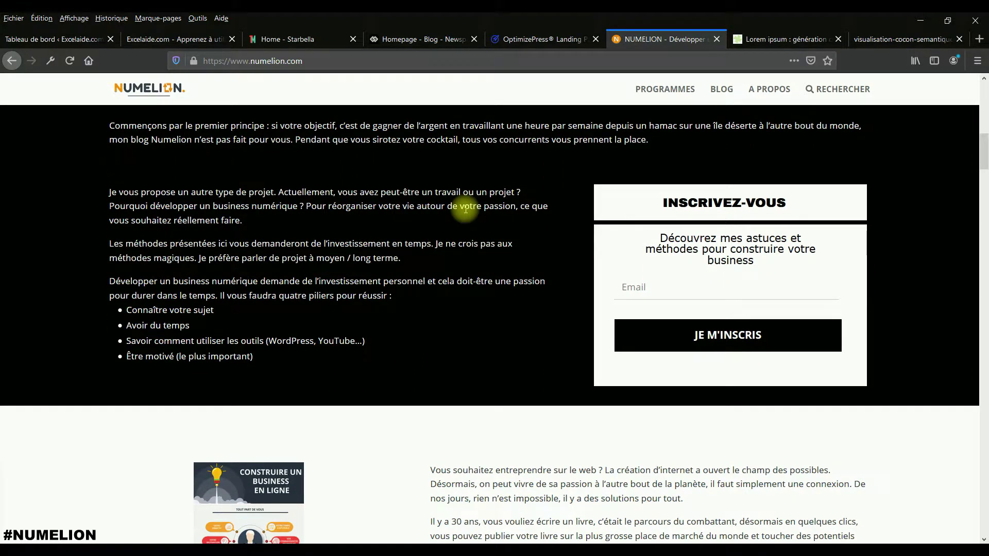
pyautogui.scroll(1, 465, 209)
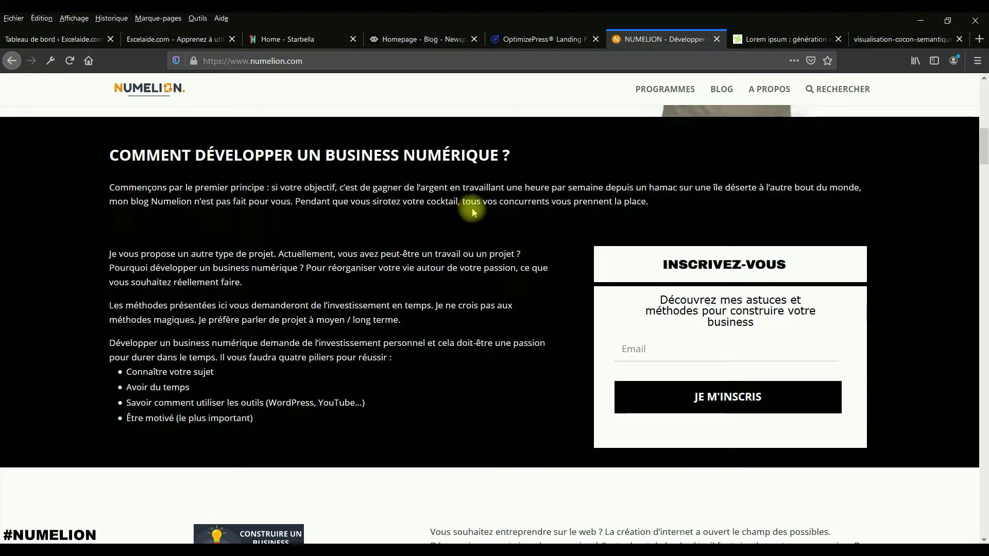
pyautogui.scroll(-1, 473, 211)
pyautogui.click(644, 287)
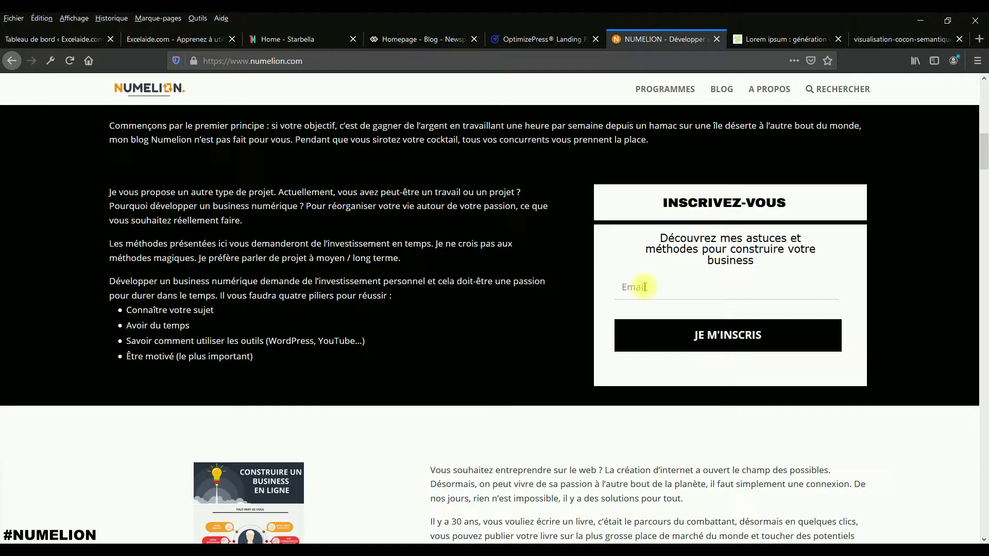
# Examine the Numelion homepage's successive step sections, from the infographic and product creation down to Étape 5 : Vous faire connaître.
pyautogui.scroll(-7, 639, 285)
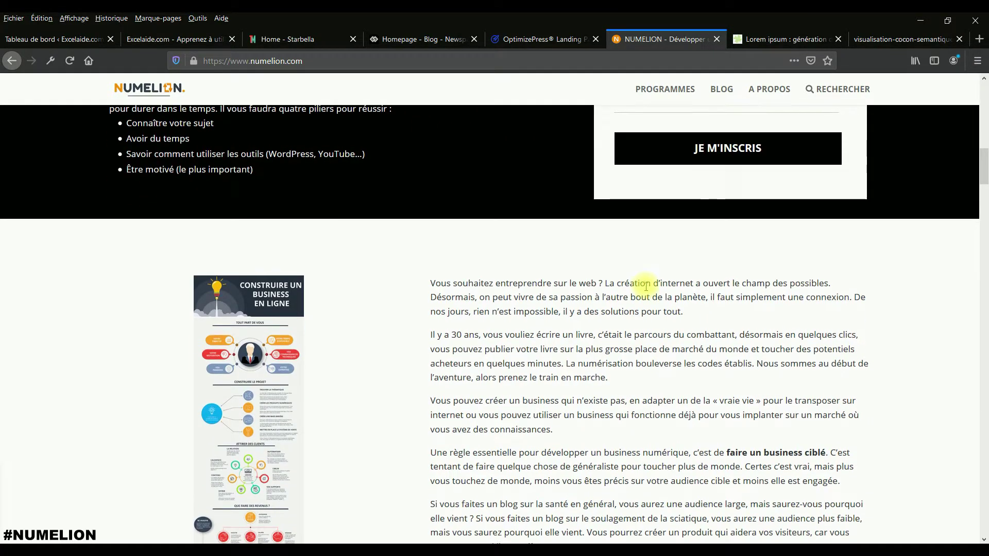
pyautogui.scroll(-16, 329, 273)
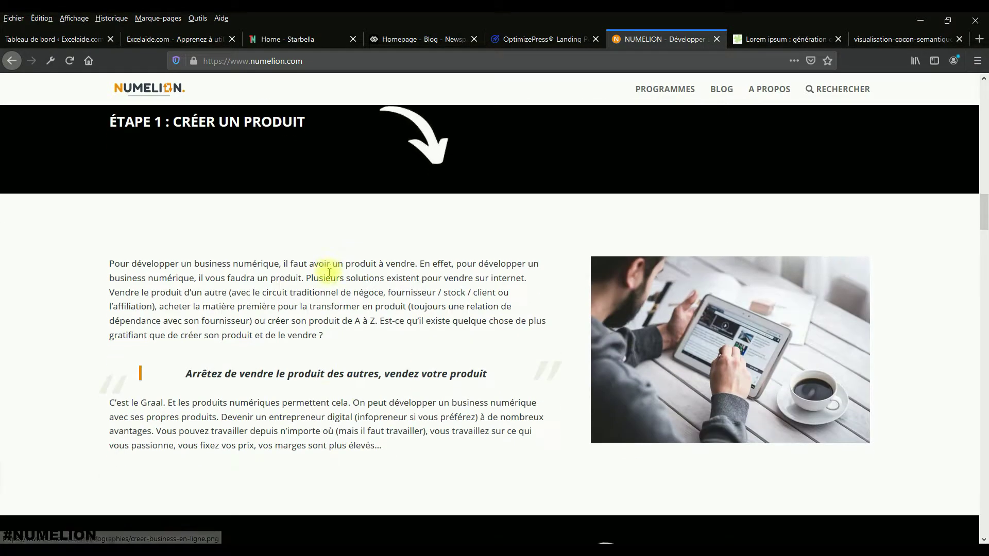
pyautogui.scroll(-3, 328, 272)
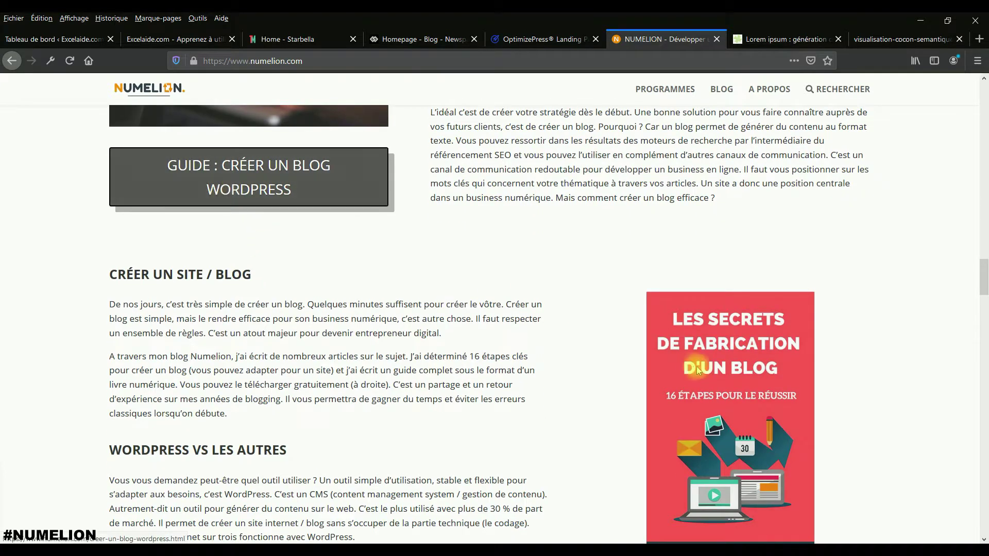
pyautogui.scroll(-3, 261, 199)
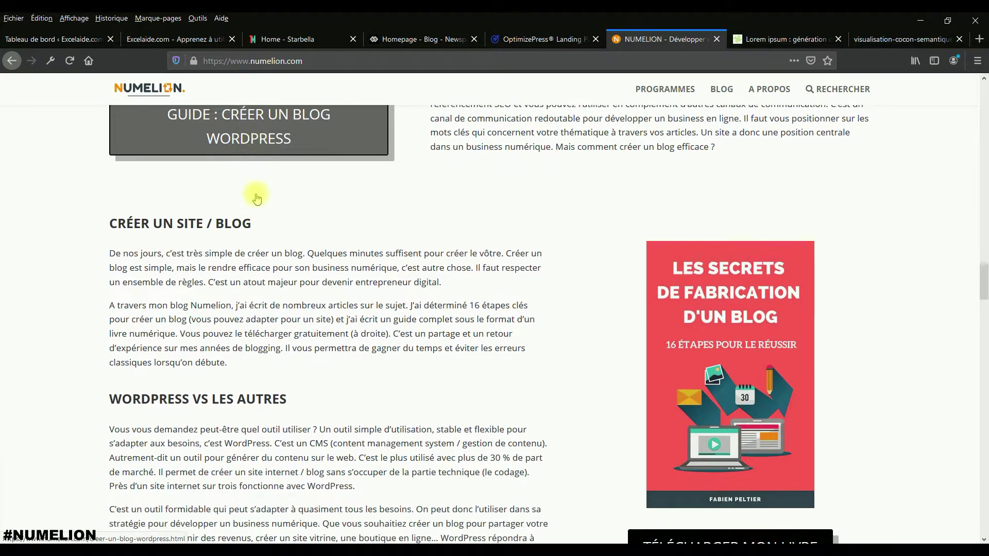
pyautogui.scroll(-7, 601, 371)
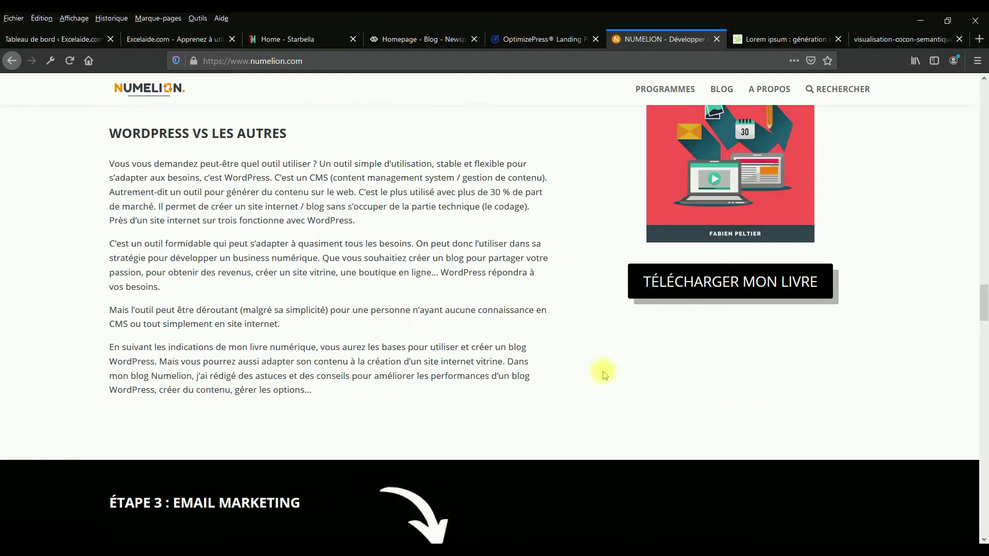
pyautogui.scroll(-4, 645, 343)
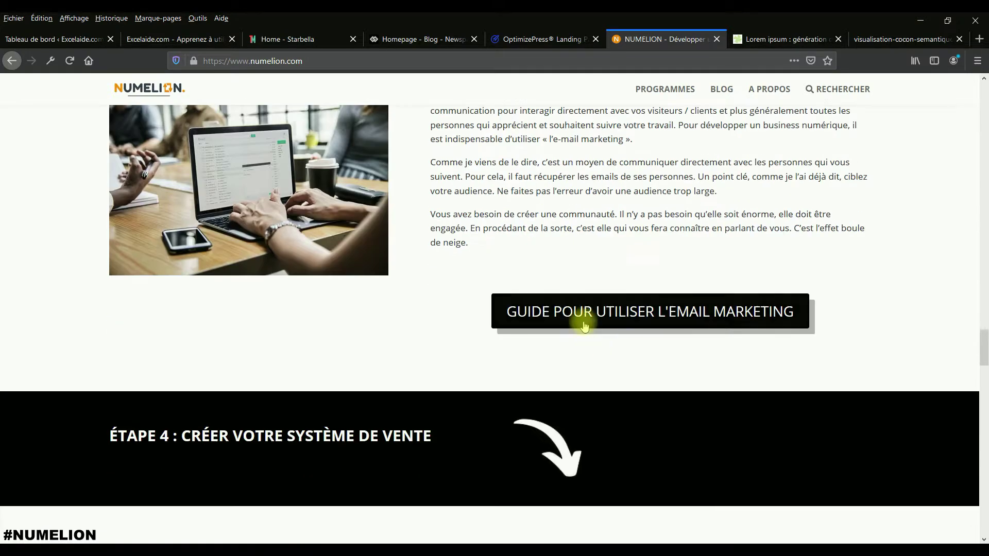
pyautogui.scroll(-16, 584, 324)
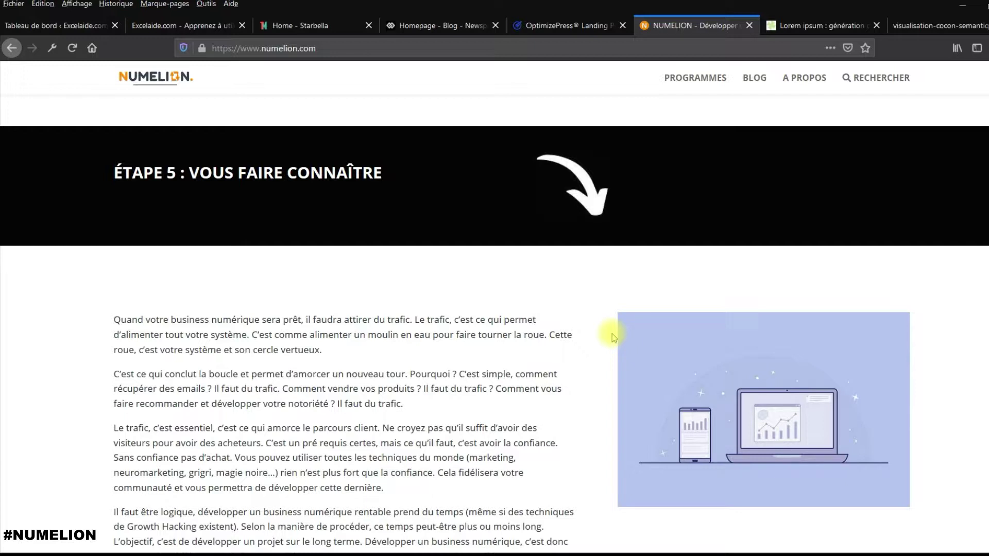
# Compare the semantic cocoon diagram with excelaide.com by visiting the Fonctions INDEX et EQUIV article and returning to the site's homepage.
pyautogui.click(920, 25)
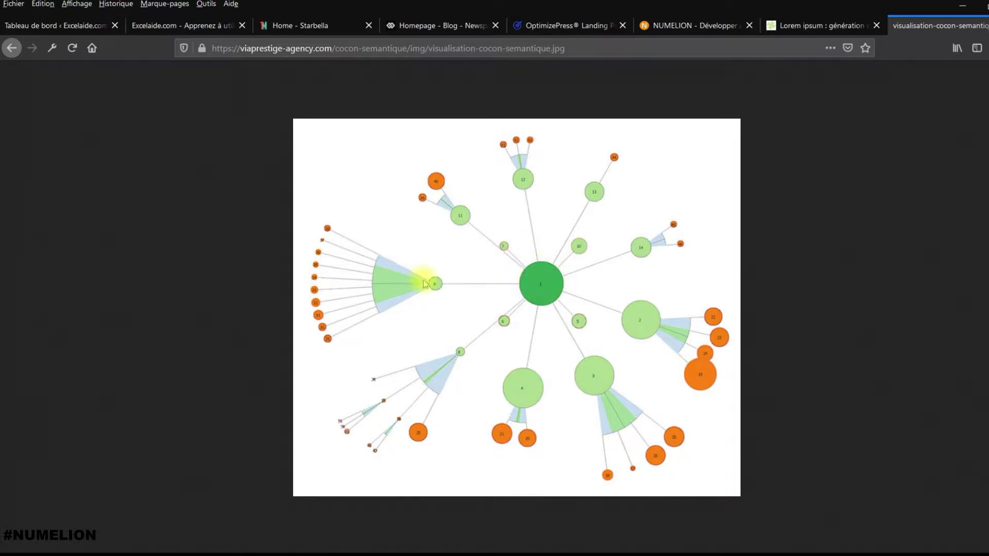
pyautogui.click(204, 26)
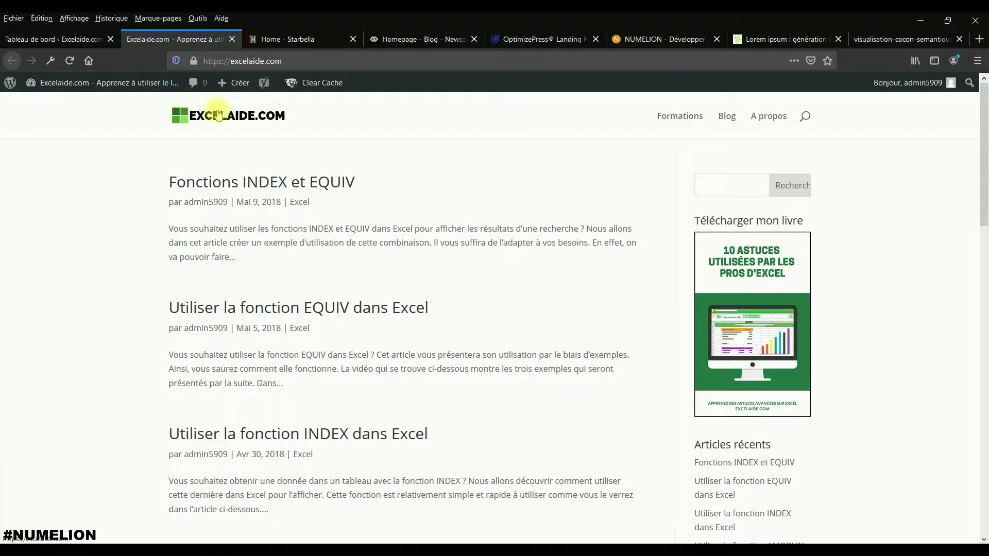
pyautogui.click(260, 181)
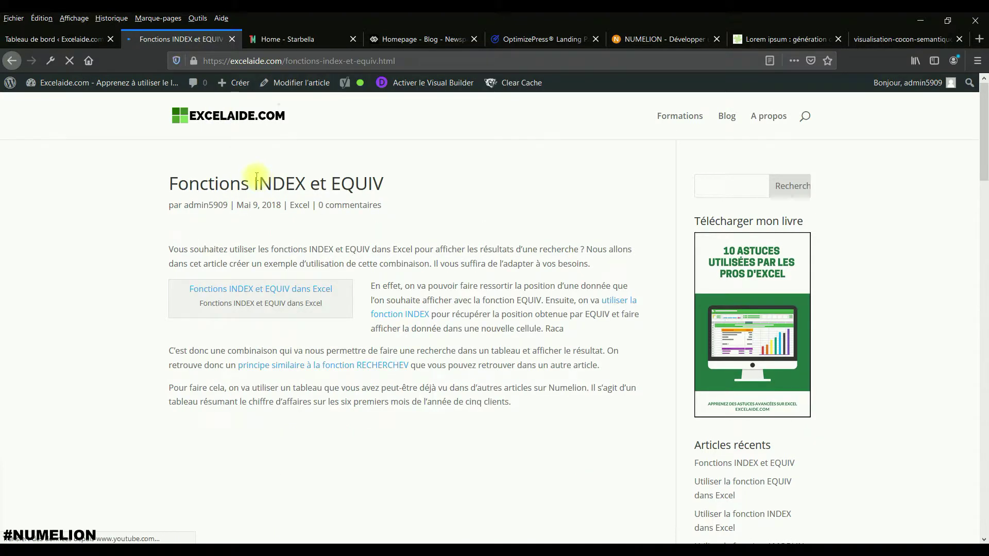
pyautogui.click(211, 114)
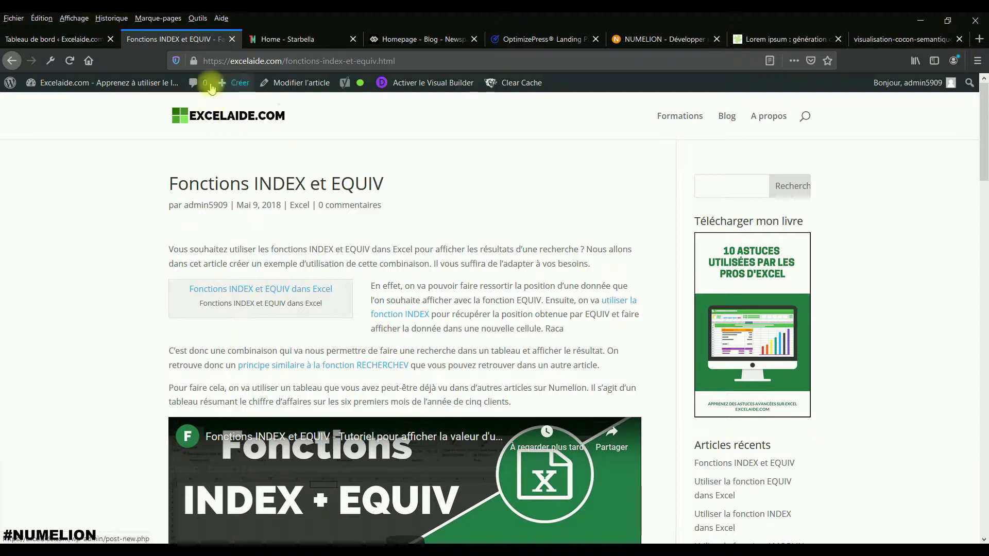
# Review the semantic cocoon diagram again, alternating with the excelaide.com homepage and the WordPress dashboard.
pyautogui.click(876, 39)
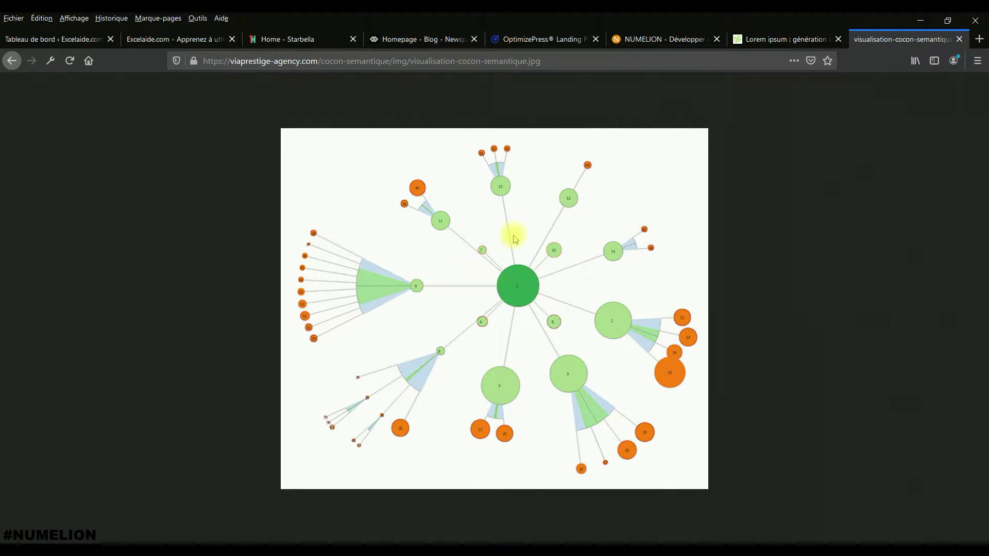
pyautogui.click(190, 44)
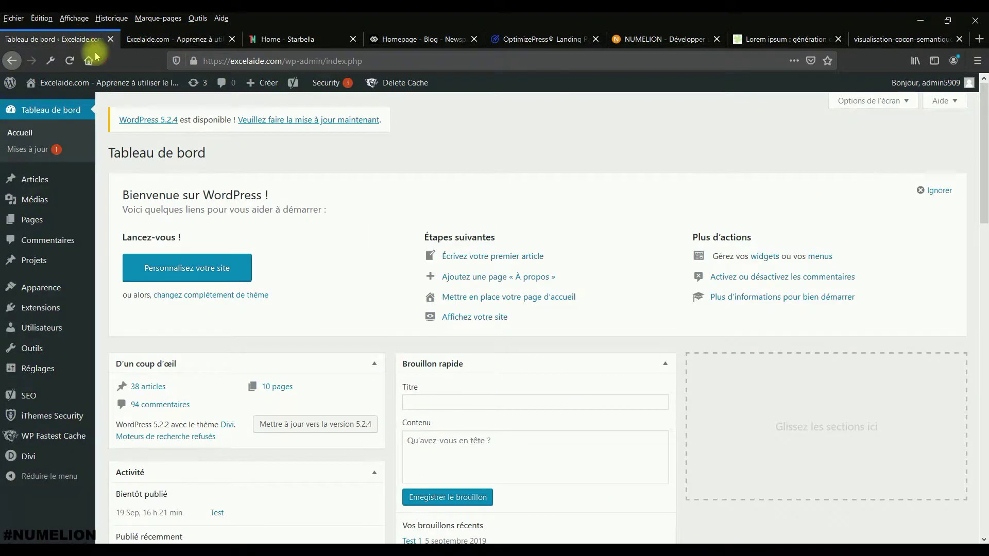
pyautogui.click(83, 40)
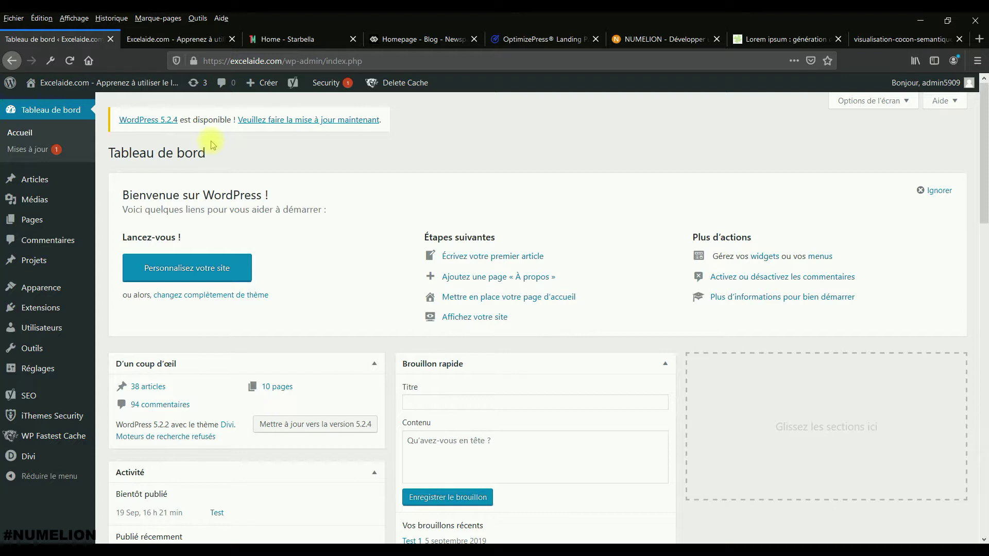
pyautogui.click(860, 38)
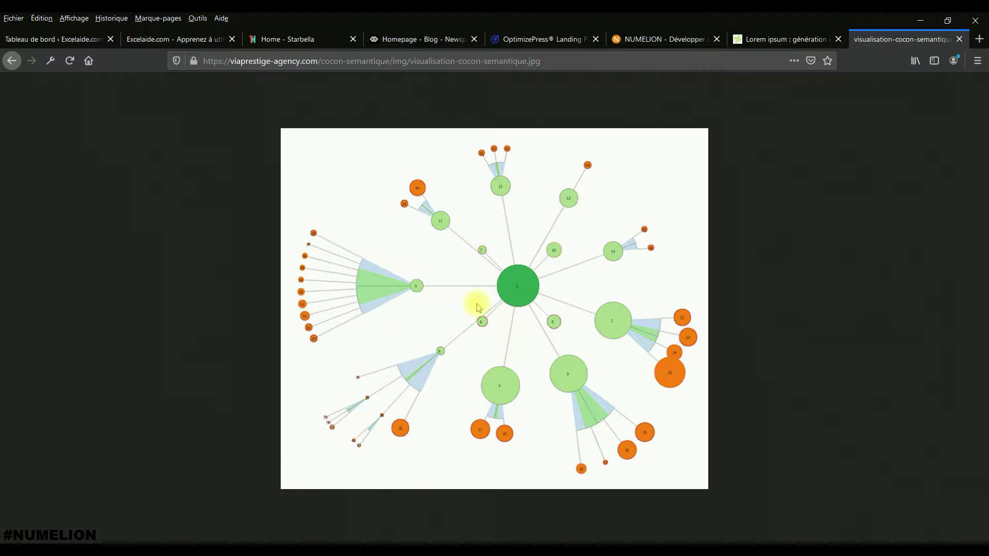
# Examine the Starbella shop demo's homepage layout, including its banner, new arrivals, special products, category blocks and newsletter sign-up.
pyautogui.click(289, 41)
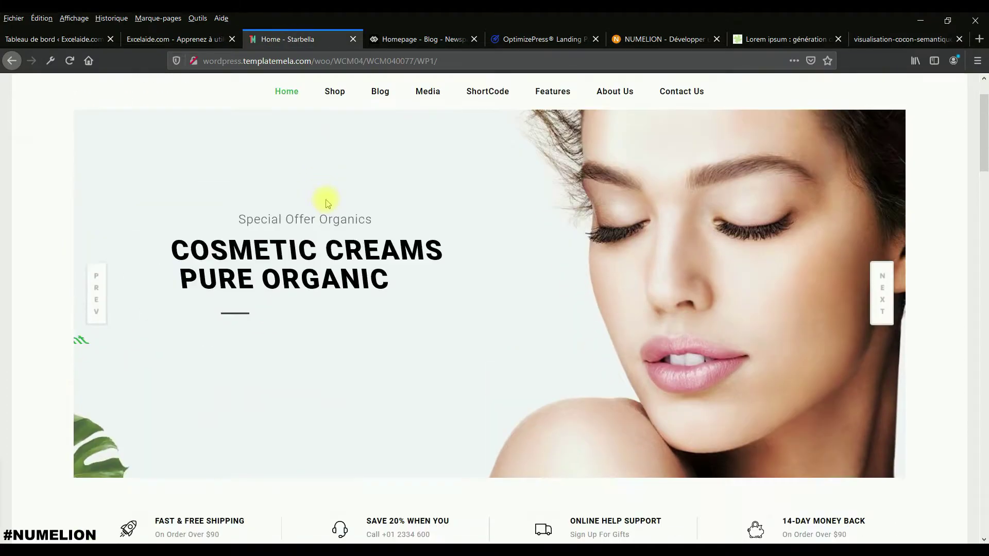
pyautogui.scroll(-12, 326, 204)
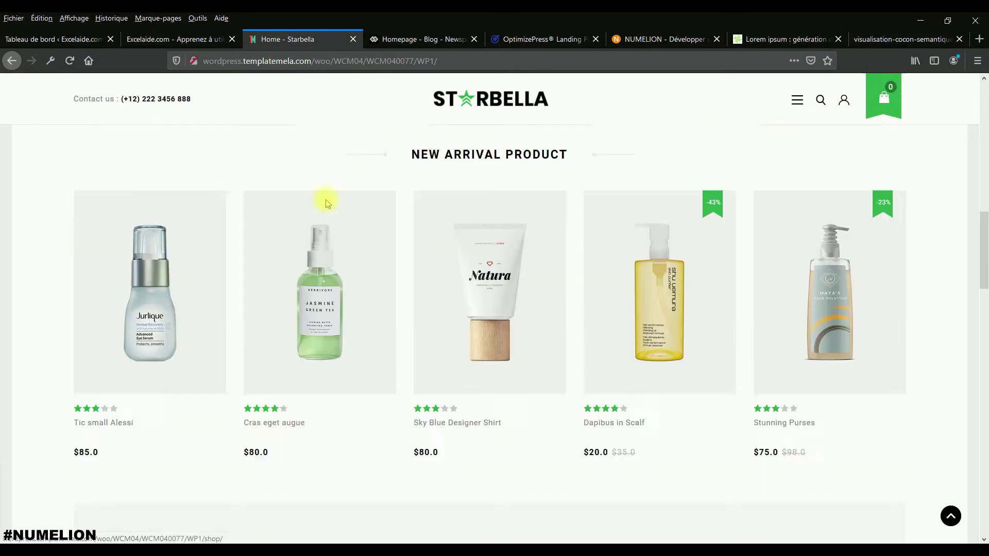
pyautogui.scroll(-15, 325, 203)
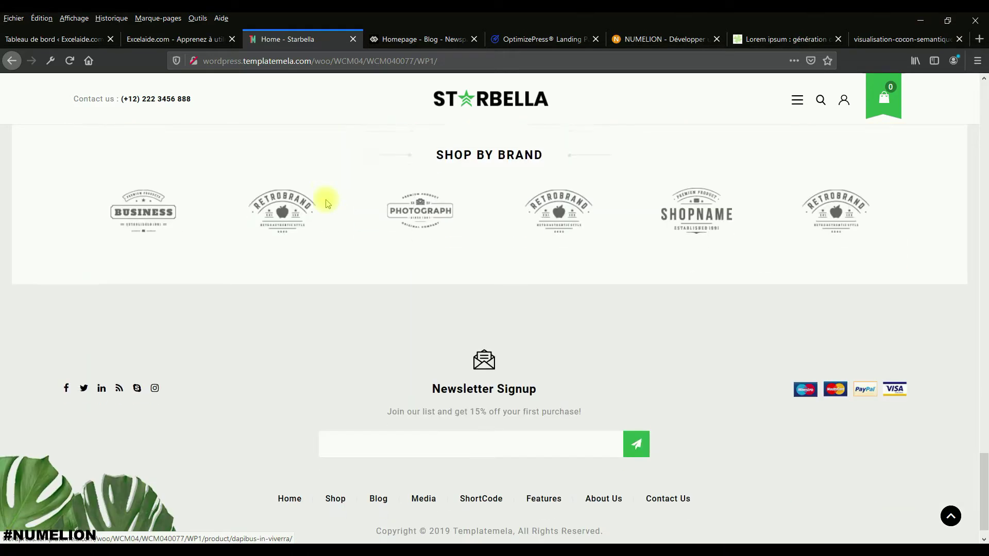
pyautogui.scroll(15, 326, 206)
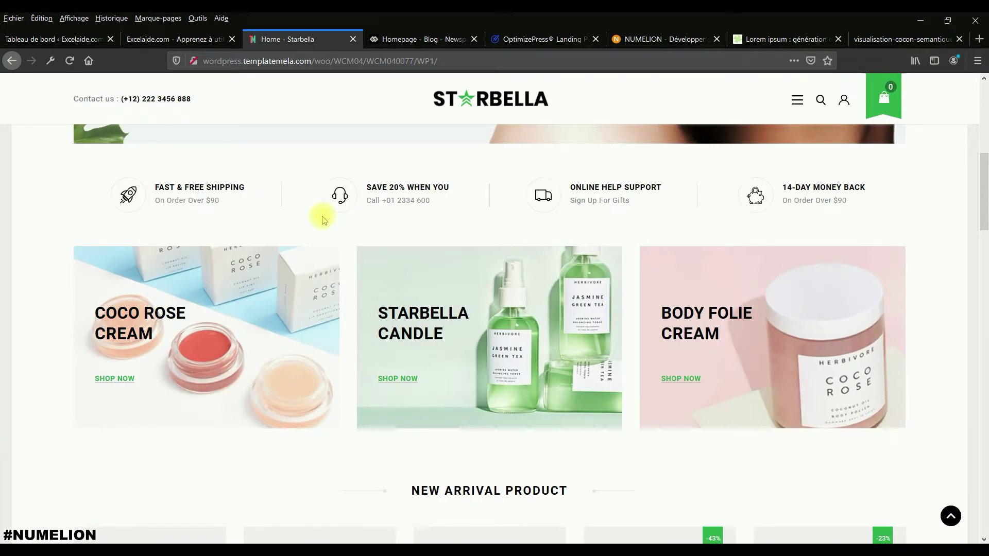
pyautogui.scroll(-8, 325, 220)
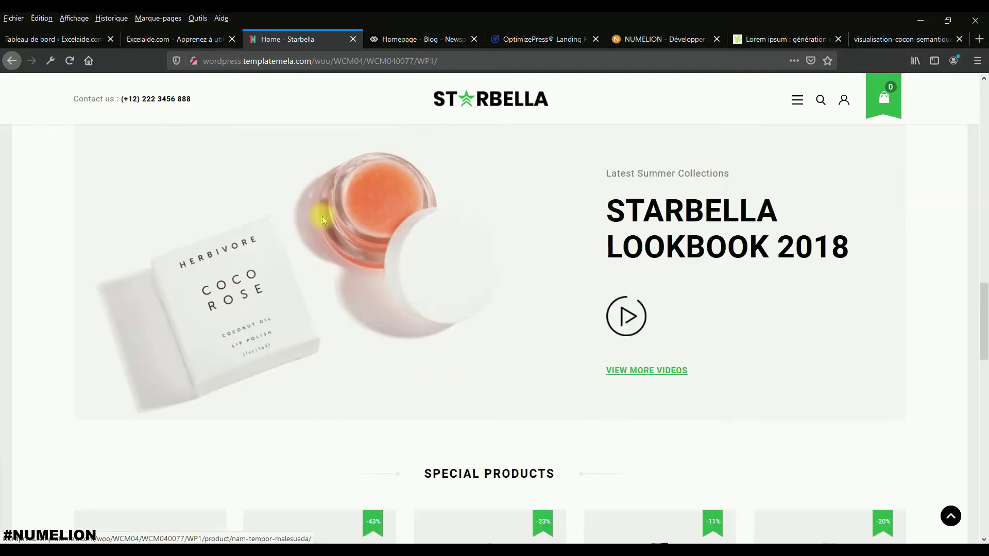
pyautogui.scroll(-8, 323, 220)
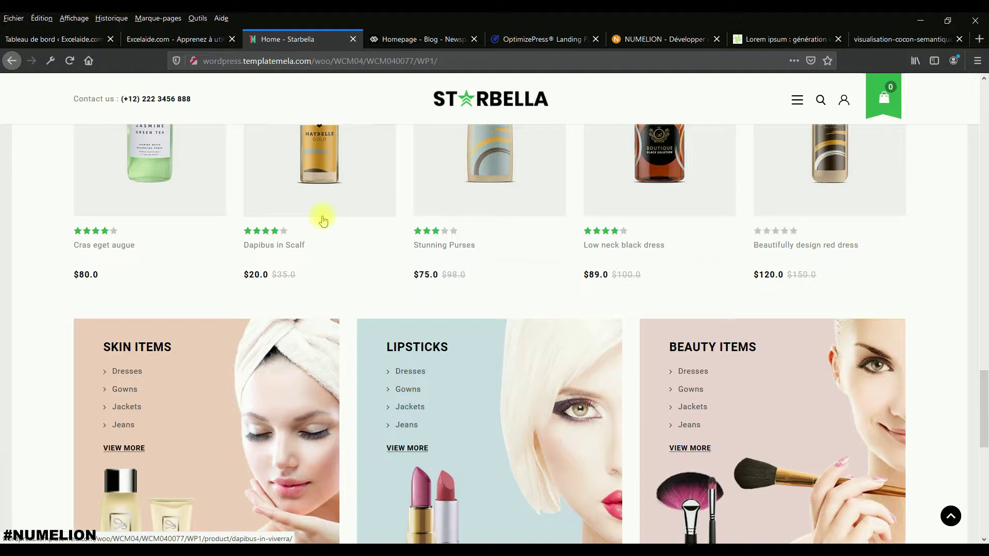
pyautogui.scroll(2, 319, 222)
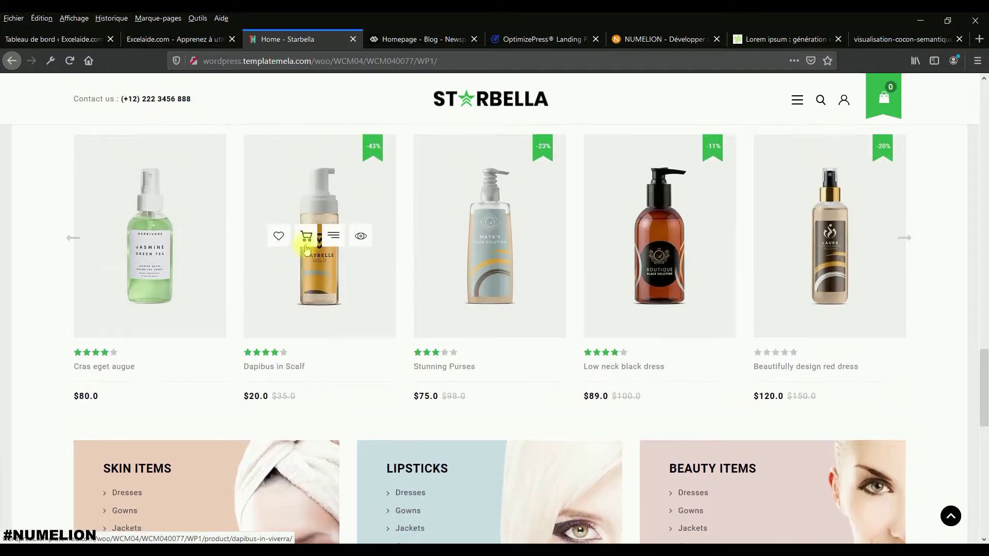
pyautogui.scroll(4, 311, 255)
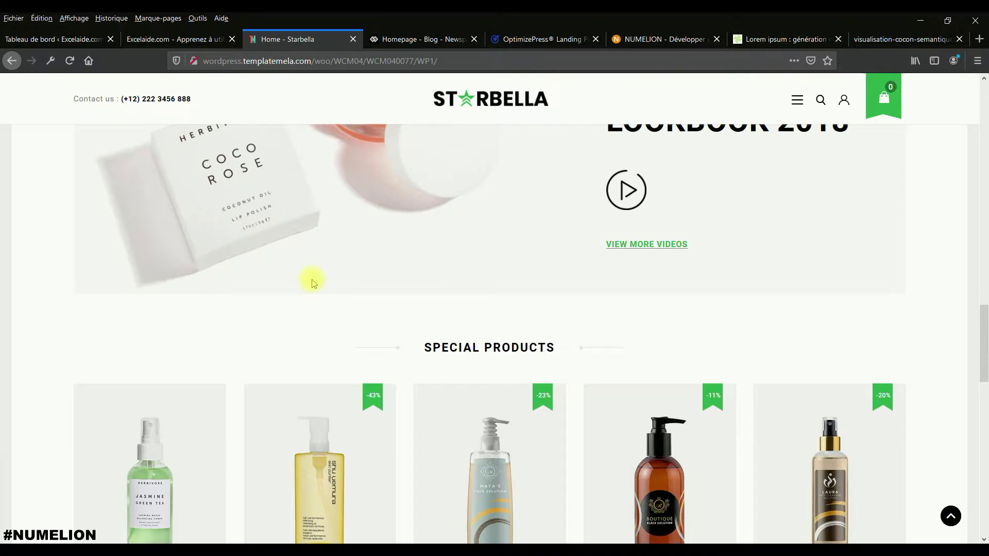
pyautogui.scroll(2, 311, 282)
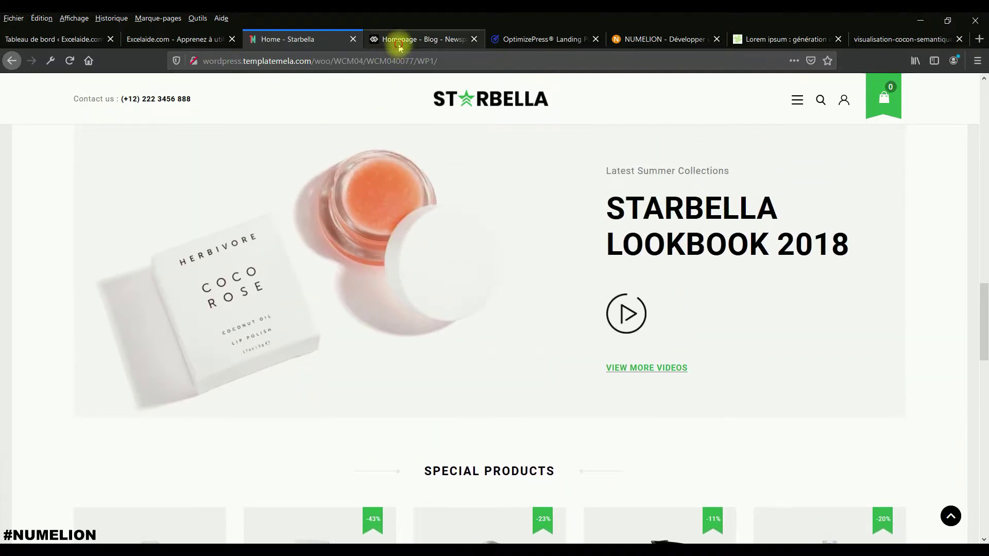
# Examine the Newspaper demo's blog homepage, from featured articles through the article grid and sidebar to the pagination, and open page 2 of the articles.
pyautogui.click(400, 41)
pyautogui.scroll(3, 302, 203)
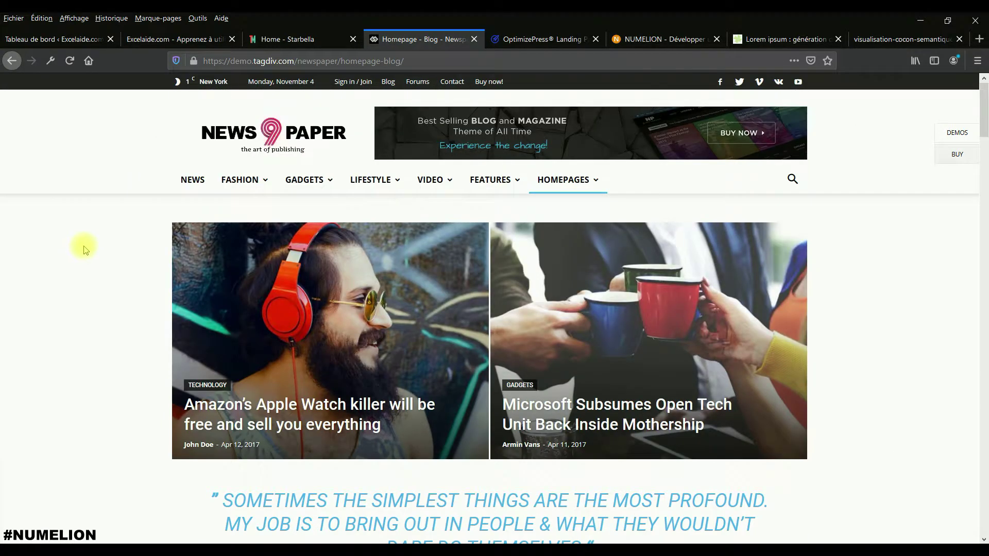
pyautogui.scroll(-8, 85, 249)
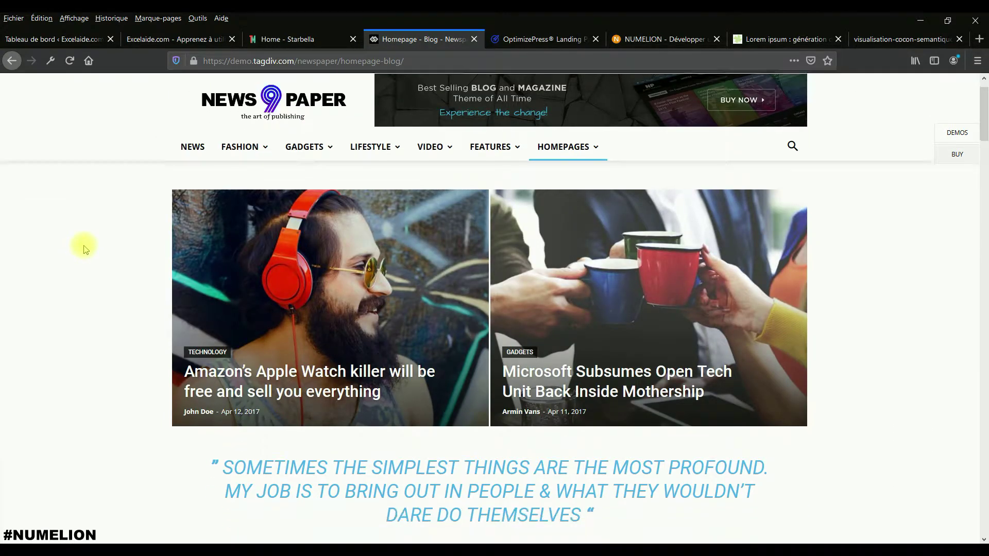
pyautogui.scroll(-4, 97, 258)
pyautogui.scroll(8, 309, 257)
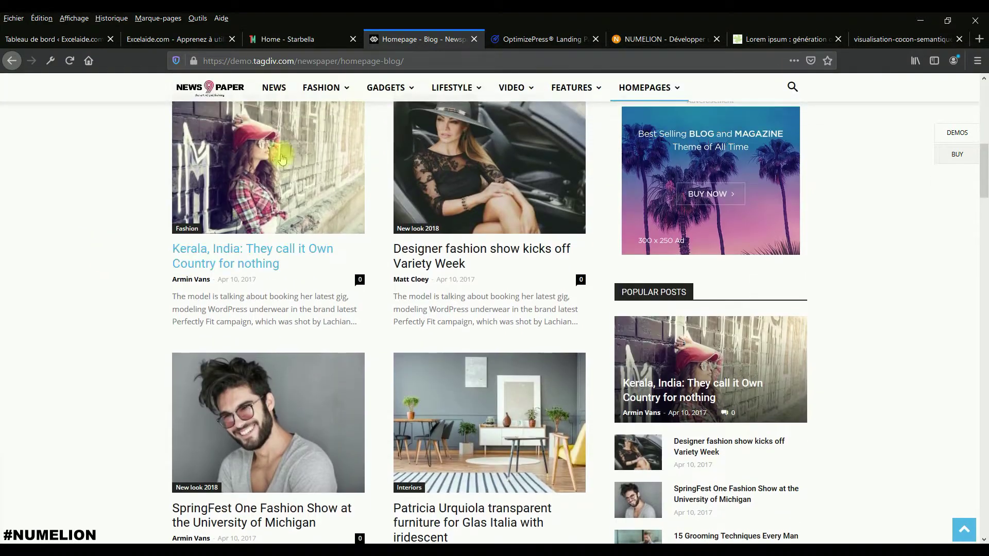
pyautogui.scroll(-4, 296, 217)
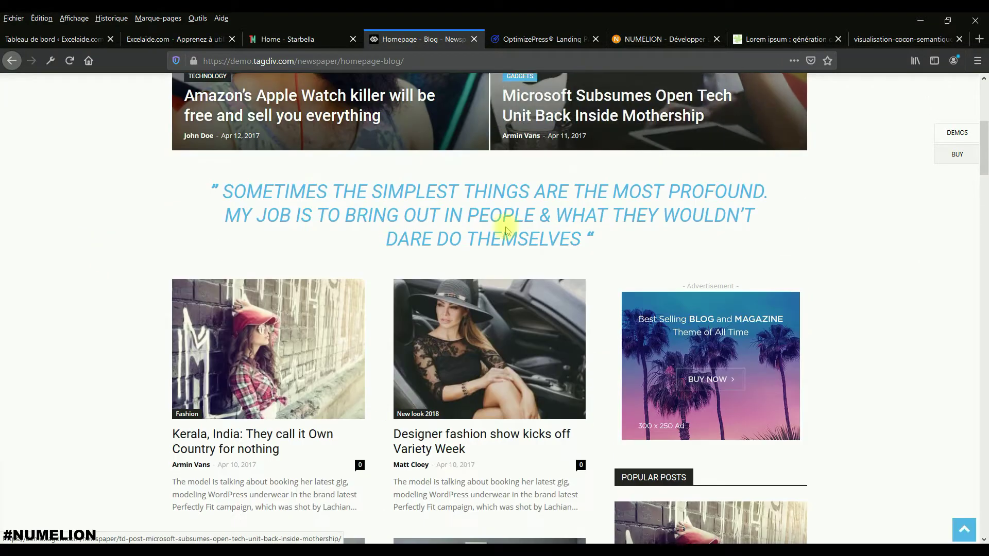
pyautogui.scroll(-2, 331, 280)
pyautogui.scroll(-4, 412, 336)
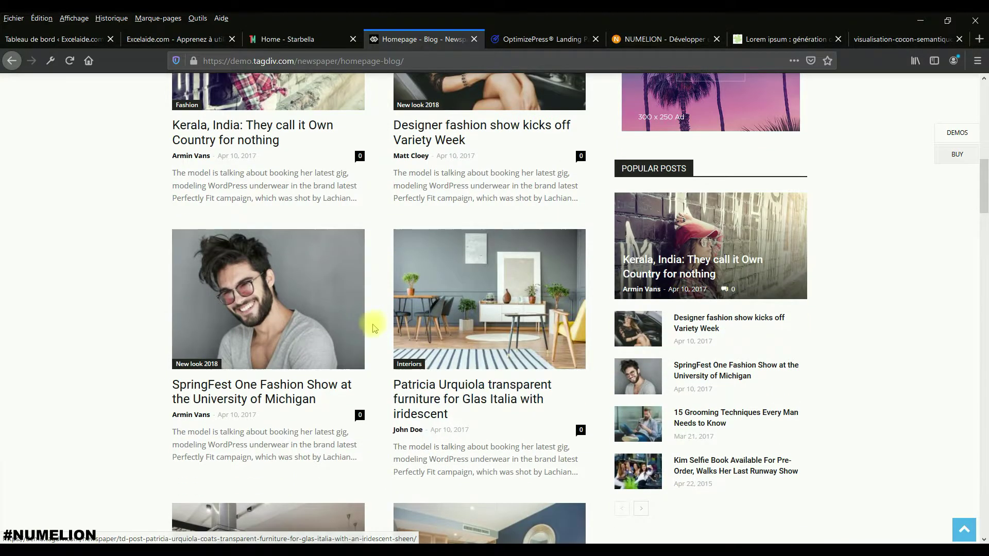
pyautogui.scroll(-7, 369, 324)
pyautogui.scroll(-20, 374, 328)
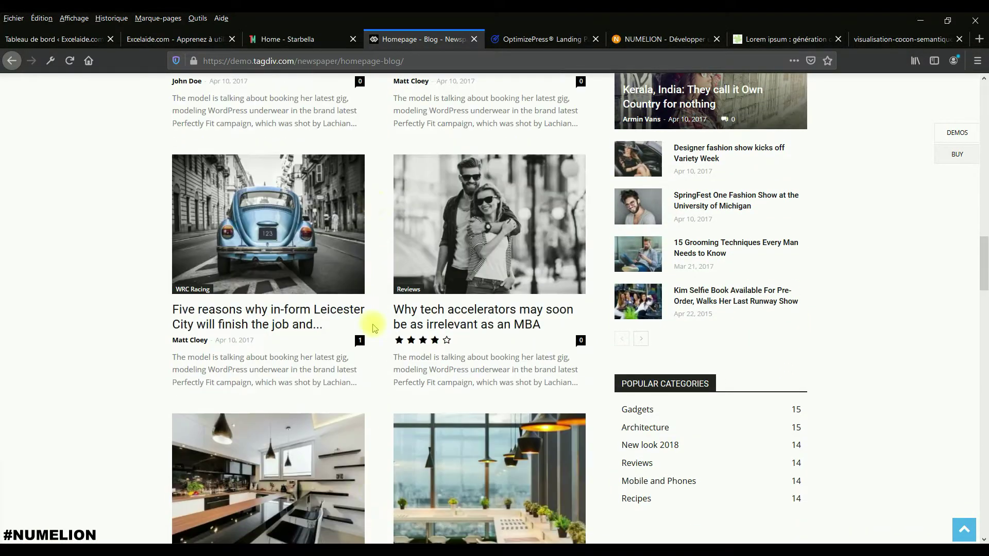
pyautogui.scroll(-20, 342, 341)
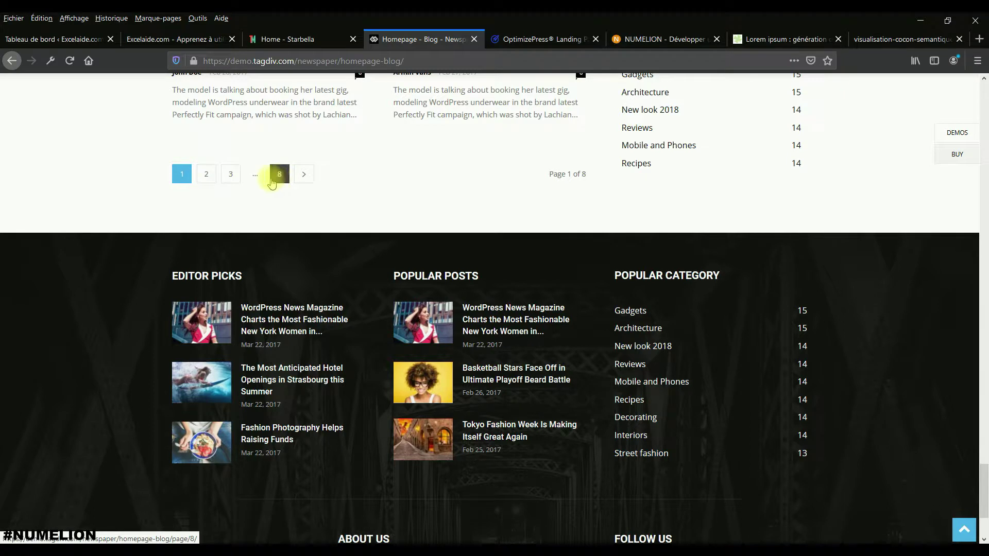
pyautogui.click(208, 178)
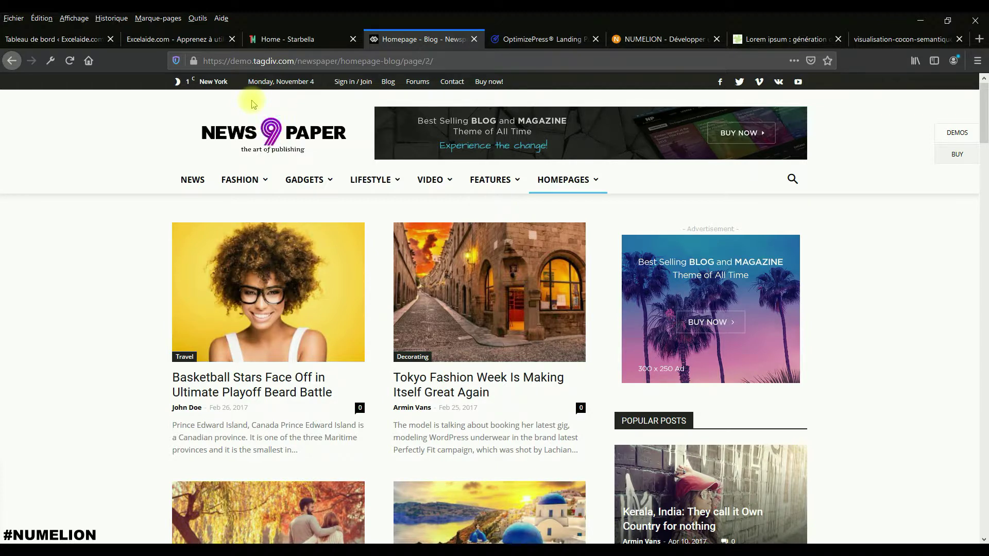
# Compare the Newspaper blog page with the Starbella shop homepage, reviewing Starbella's special products and category blocks.
pyautogui.click(274, 44)
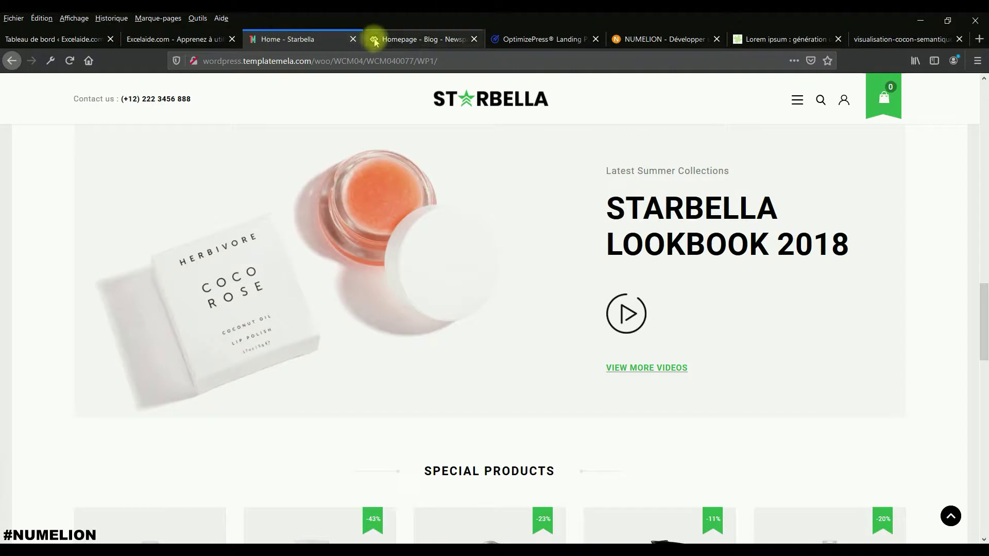
pyautogui.click(382, 42)
pyautogui.click(309, 38)
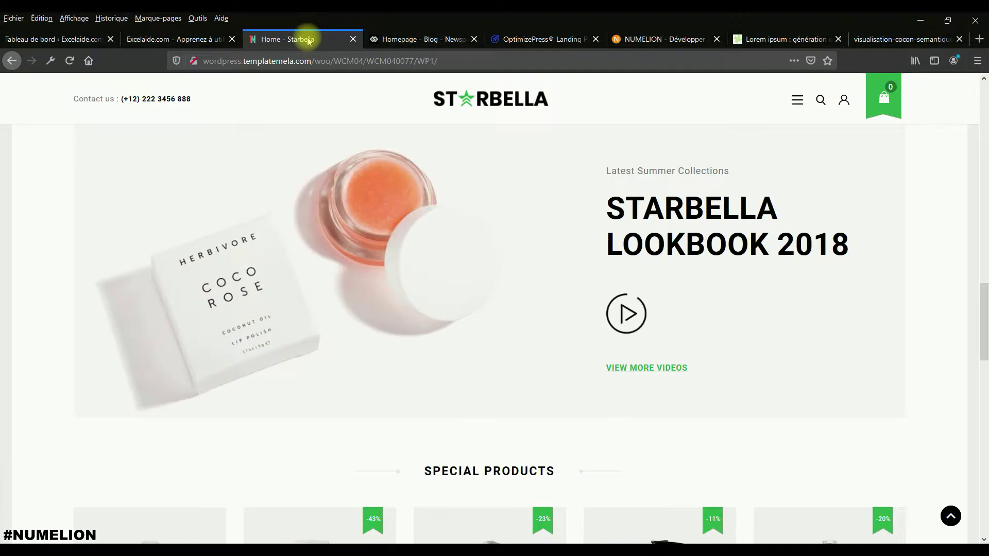
pyautogui.scroll(-5, 295, 198)
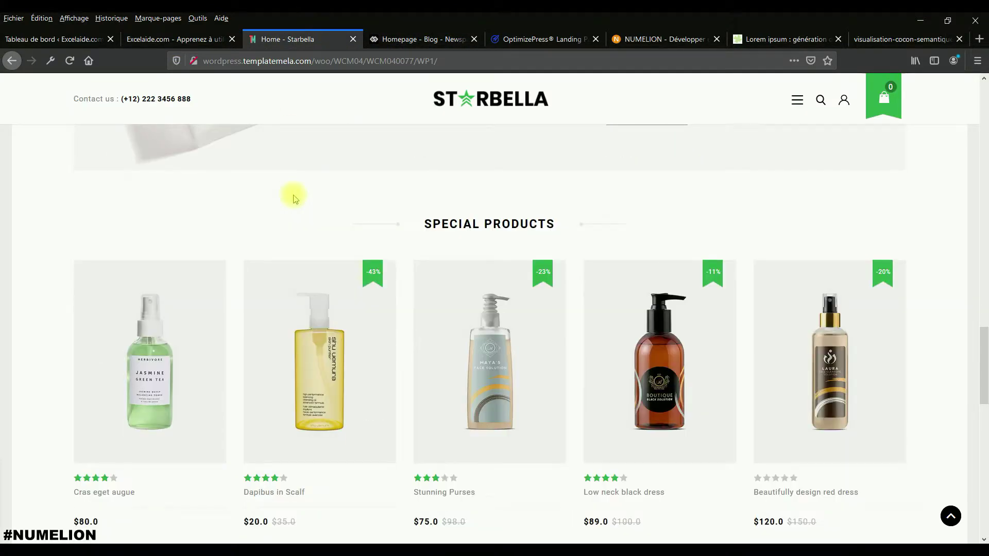
pyautogui.scroll(-3, 351, 270)
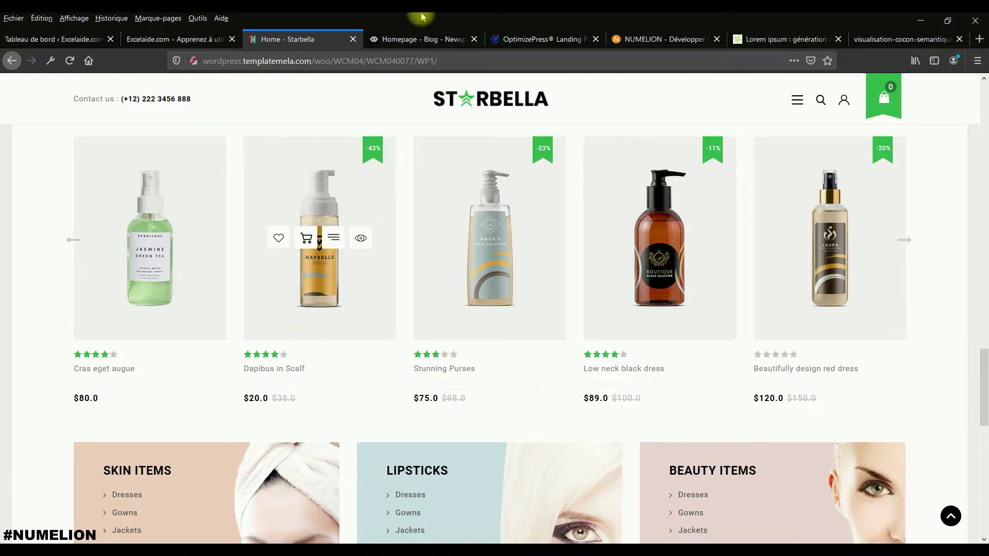
pyautogui.click(390, 39)
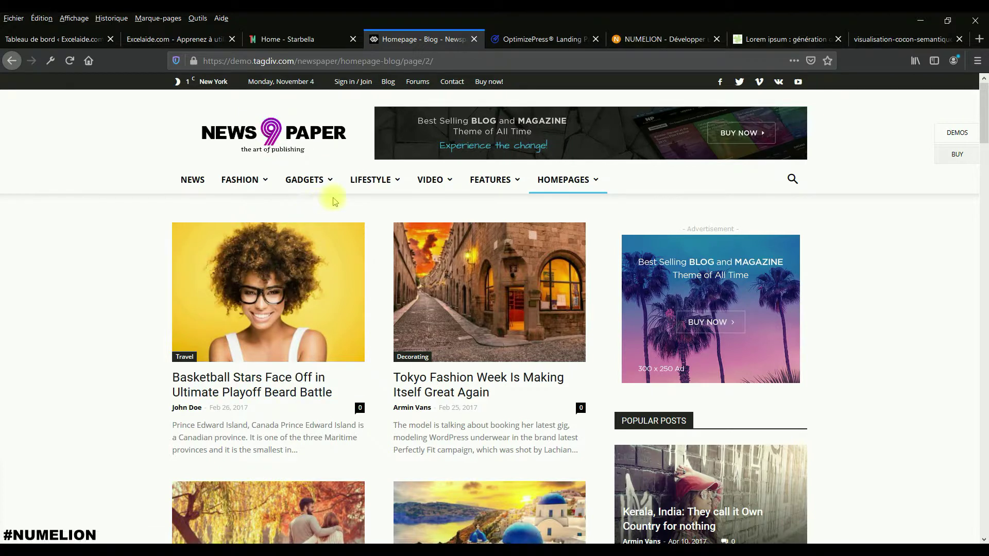
# Examine the OptimizePress homepage from its headline section down to the pricing plans, and return to its beginning.
pyautogui.click(544, 40)
pyautogui.scroll(10, 391, 232)
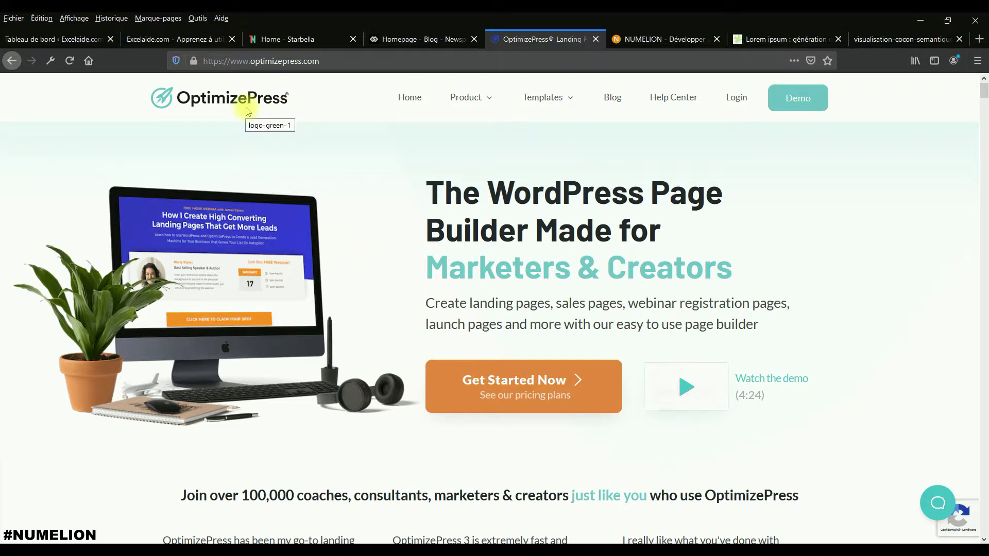
pyautogui.moveTo(984, 91); pyautogui.dragTo(984, 419)
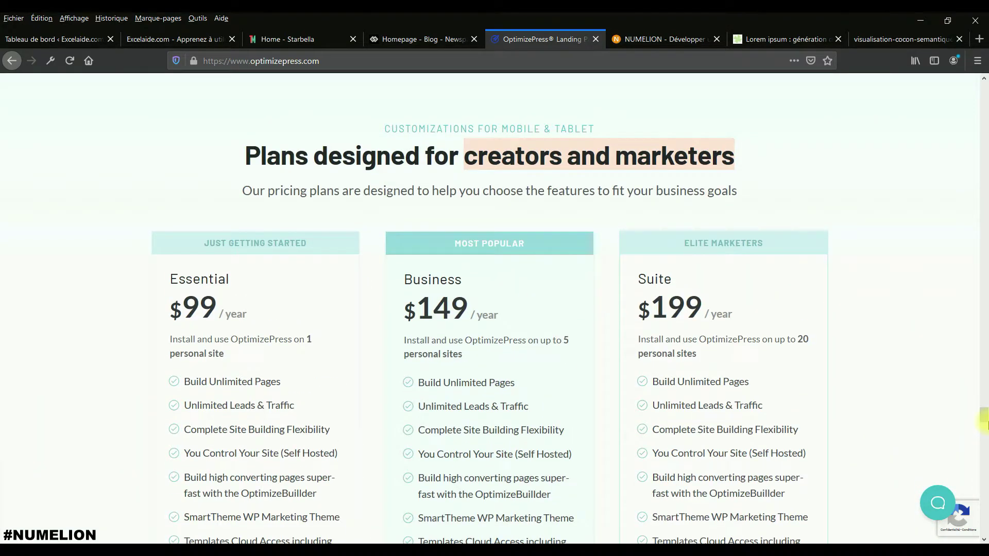
pyautogui.moveTo(985, 418); pyautogui.dragTo(983, 82)
# Review the Numelion homepage's step sections backwards from Étape 5 : Vous faire connaître to Étape 1 : Créer un produit.
pyautogui.click(656, 39)
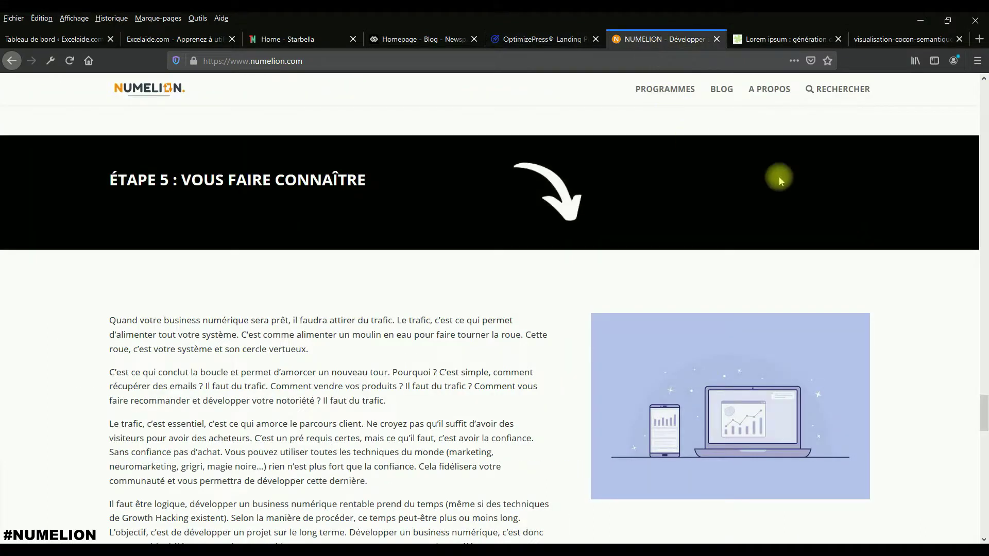
pyautogui.scroll(20, 897, 256)
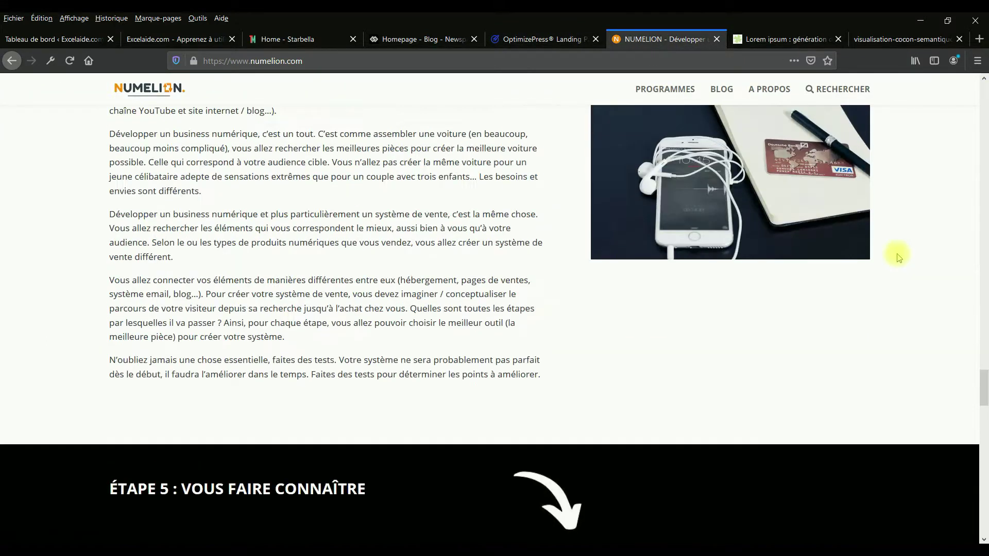
pyautogui.scroll(15, 811, 271)
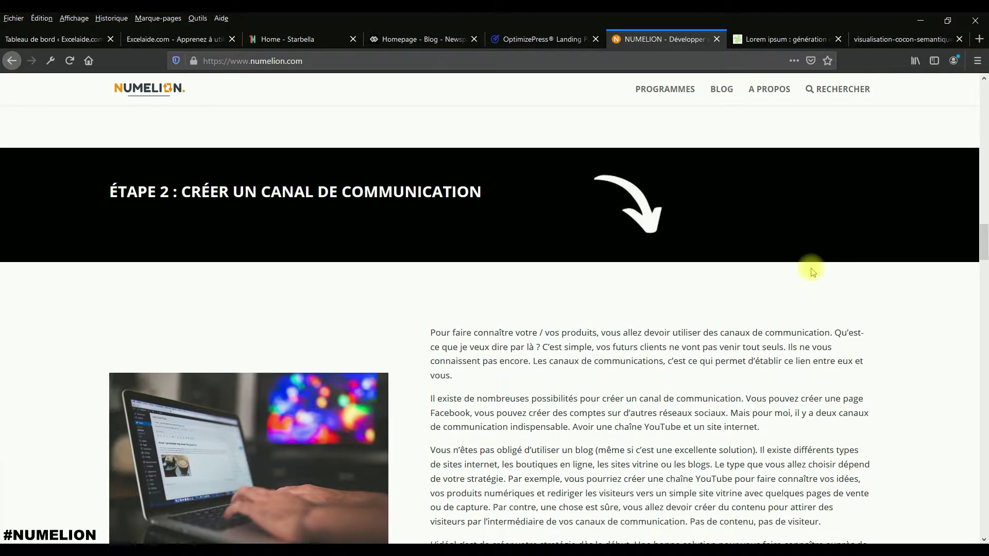
pyautogui.scroll(10, 812, 270)
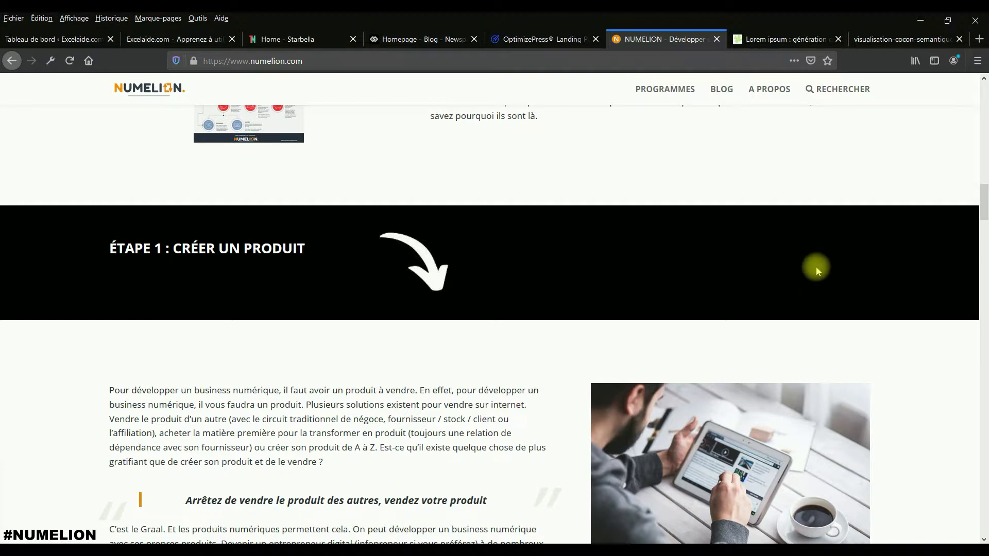
# Compare the OptimizePress and Starbella homepages with page 2 of the Newspaper blog, down to its pagination.
pyautogui.click(536, 39)
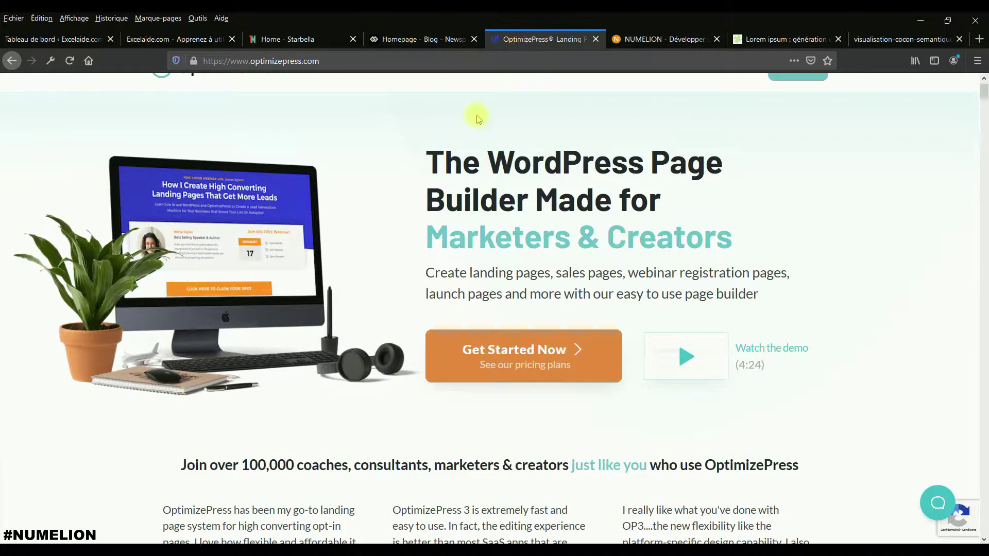
pyautogui.scroll(1, 558, 210)
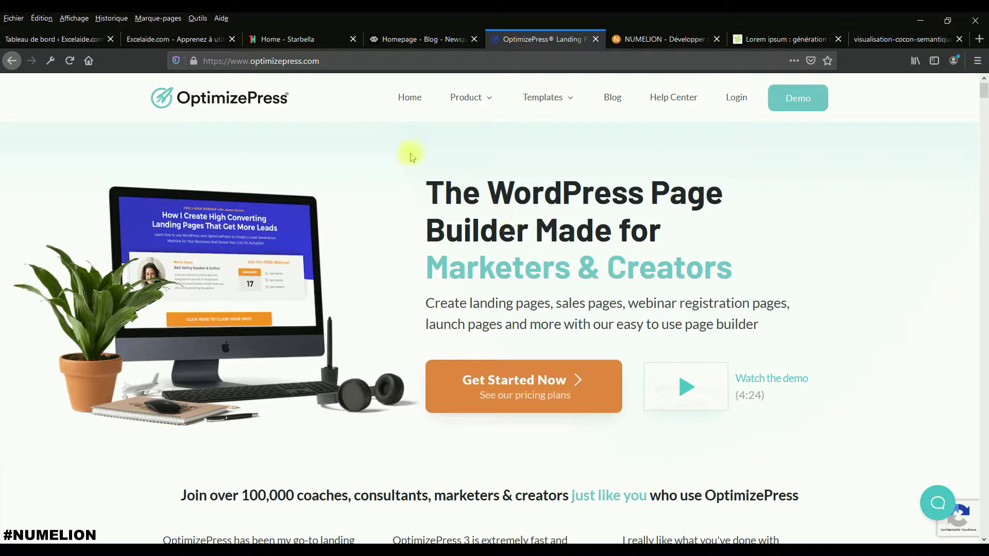
pyautogui.click(299, 41)
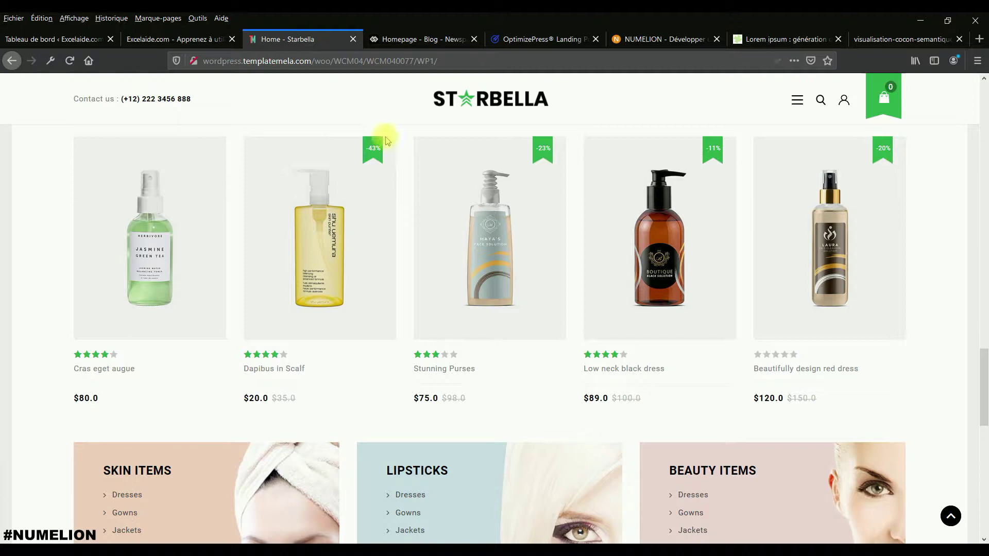
pyautogui.click(404, 40)
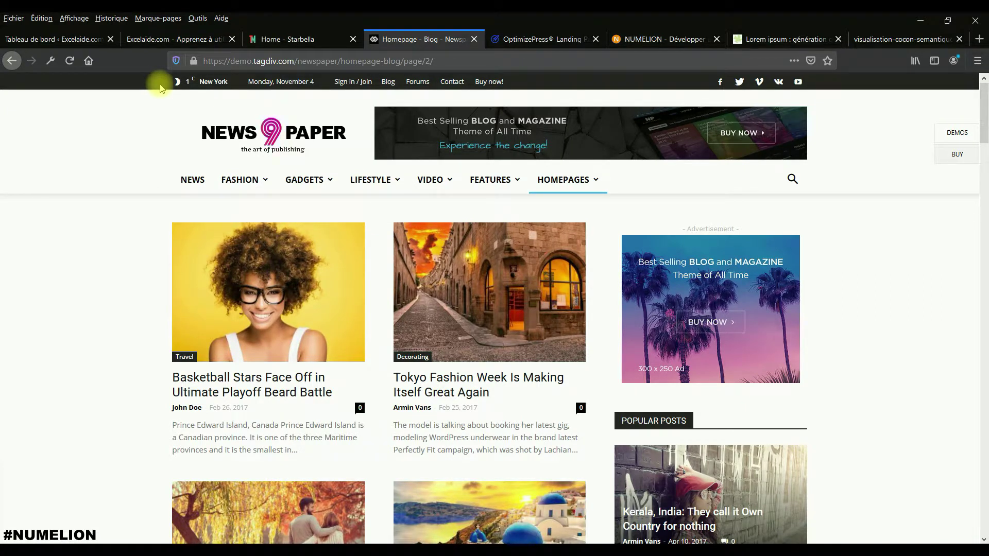
pyautogui.moveTo(984, 116); pyautogui.dragTo(974, 456)
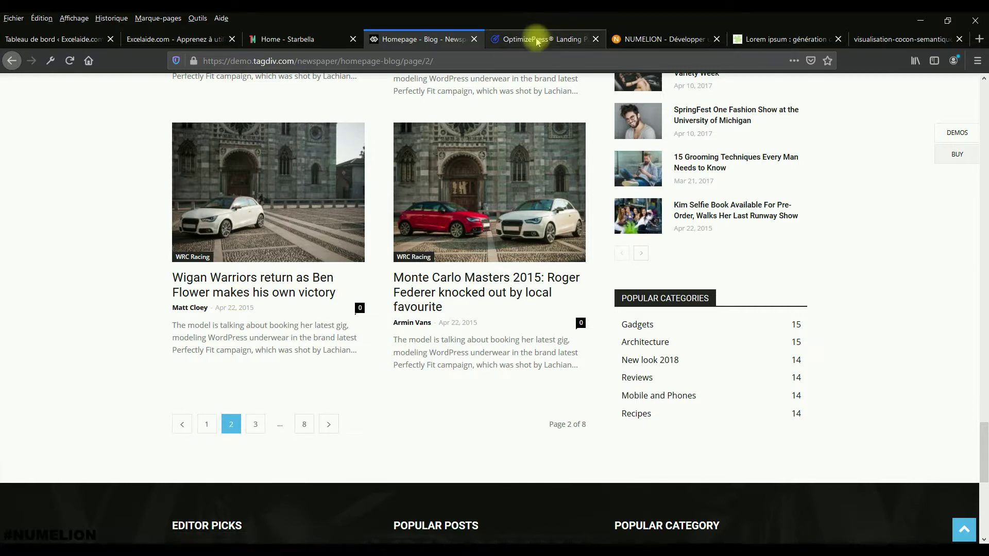
# Open the blog from the OptimizePress homepage and examine its featured article and article grid.
pyautogui.click(555, 37)
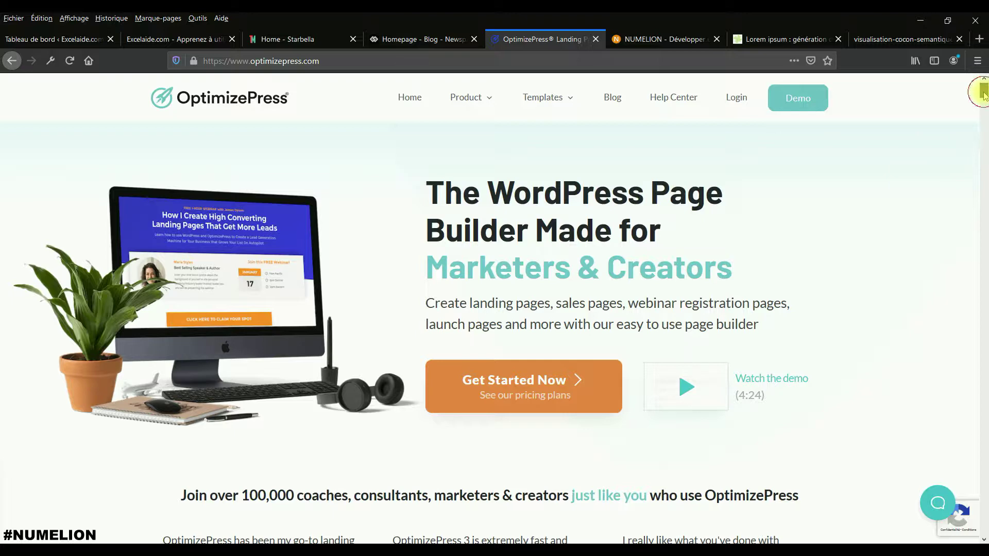
pyautogui.scroll(-1, 982, 93)
pyautogui.scroll(1, 982, 93)
pyautogui.moveTo(983, 92); pyautogui.dragTo(777, 115)
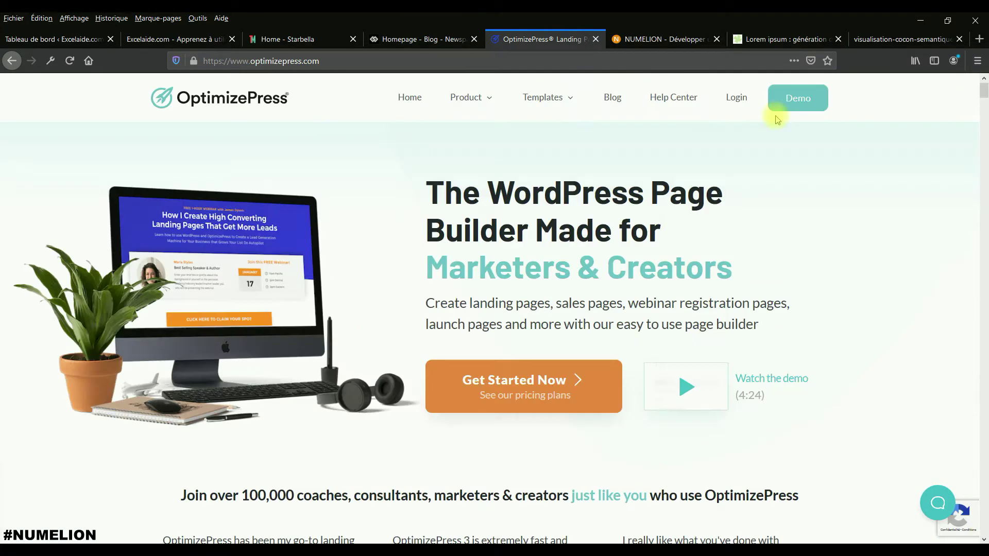
pyautogui.click(616, 102)
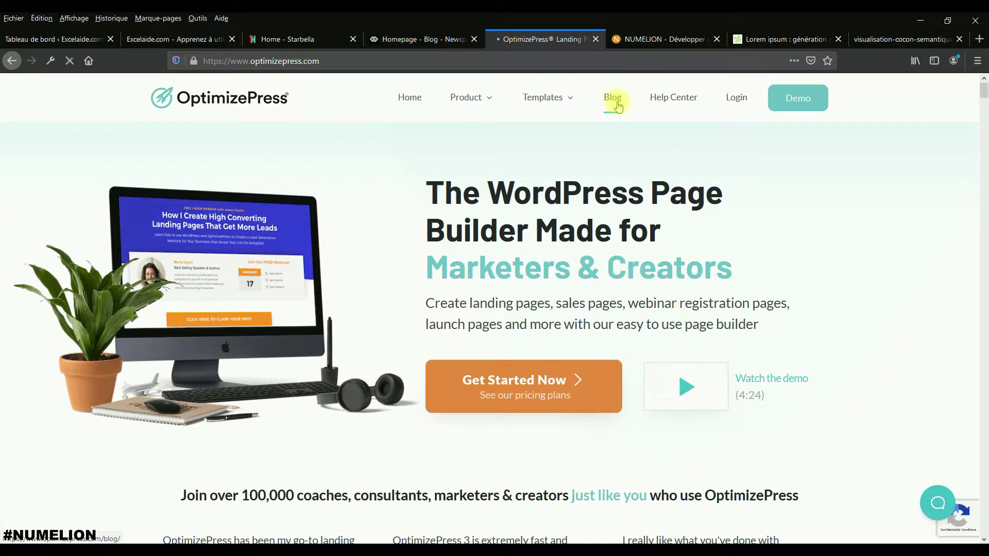
pyautogui.scroll(-3, 473, 225)
pyautogui.scroll(-5, 473, 225)
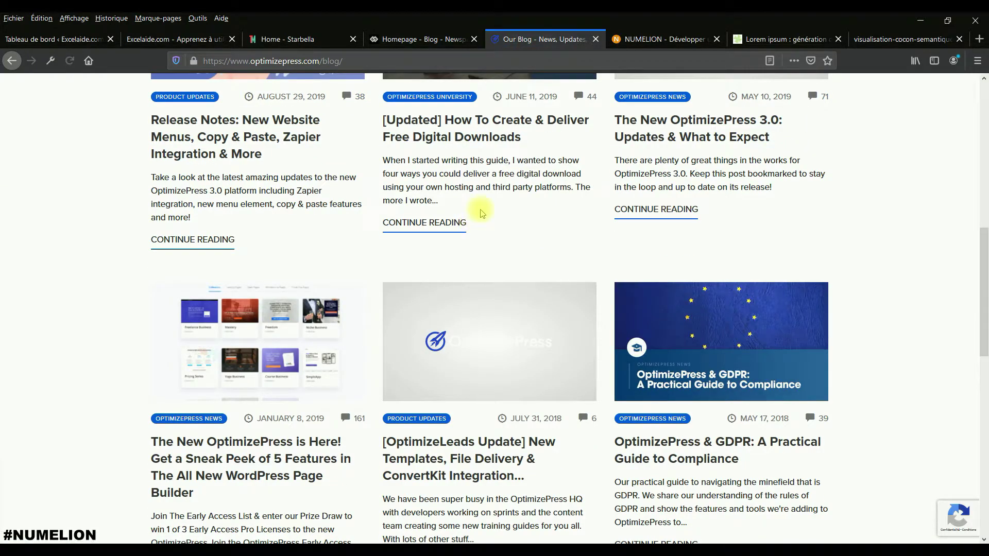
pyautogui.scroll(-8, 554, 150)
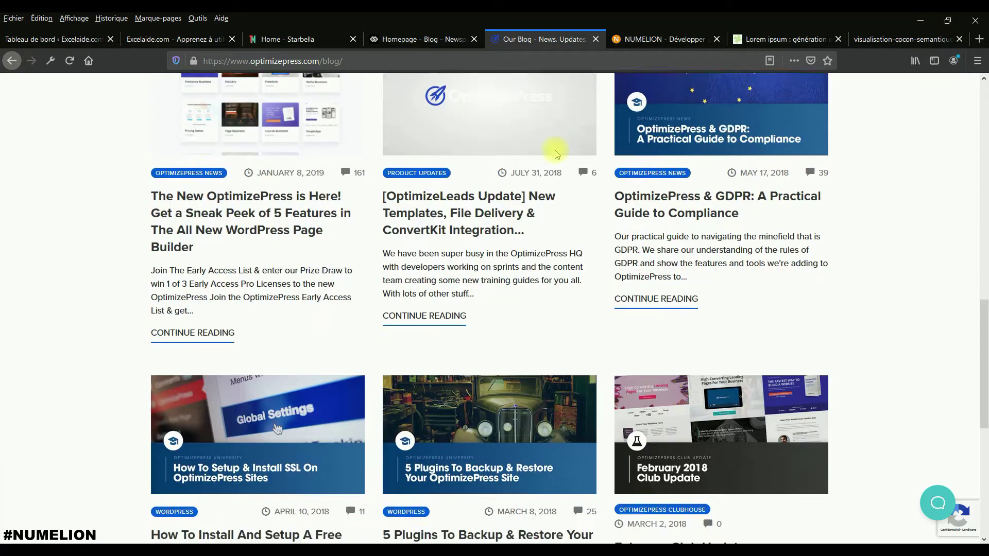
pyautogui.scroll(15, 552, 150)
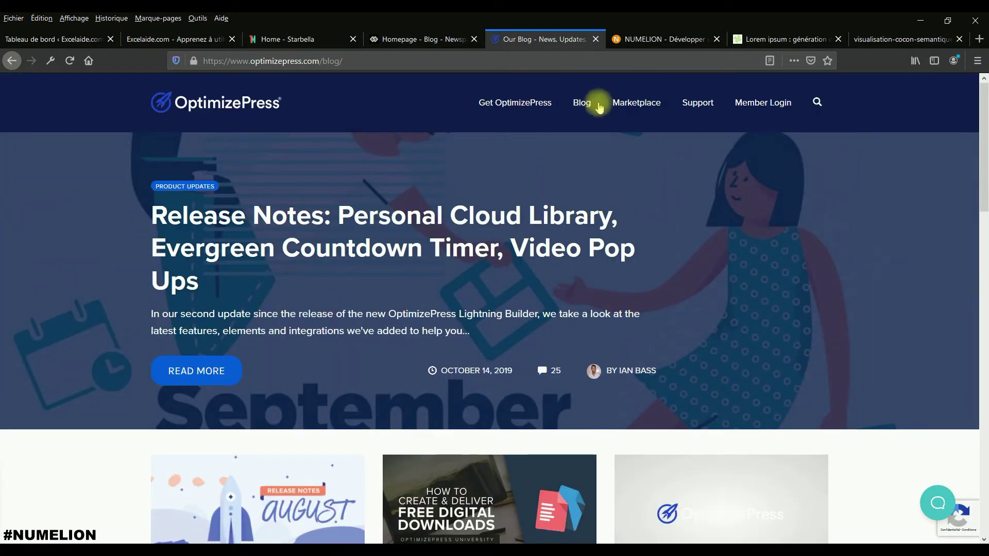
# Return to the OptimizePress homepage and review it down to the weekly live demo section and footer.
pyautogui.click(13, 60)
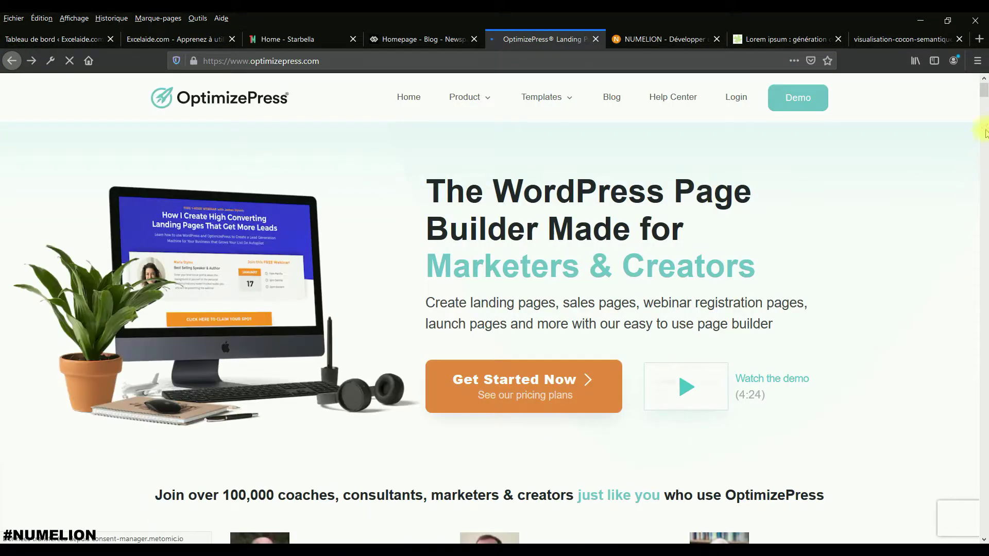
pyautogui.moveTo(982, 88); pyautogui.dragTo(983, 510)
pyautogui.scroll(-6, 445, 385)
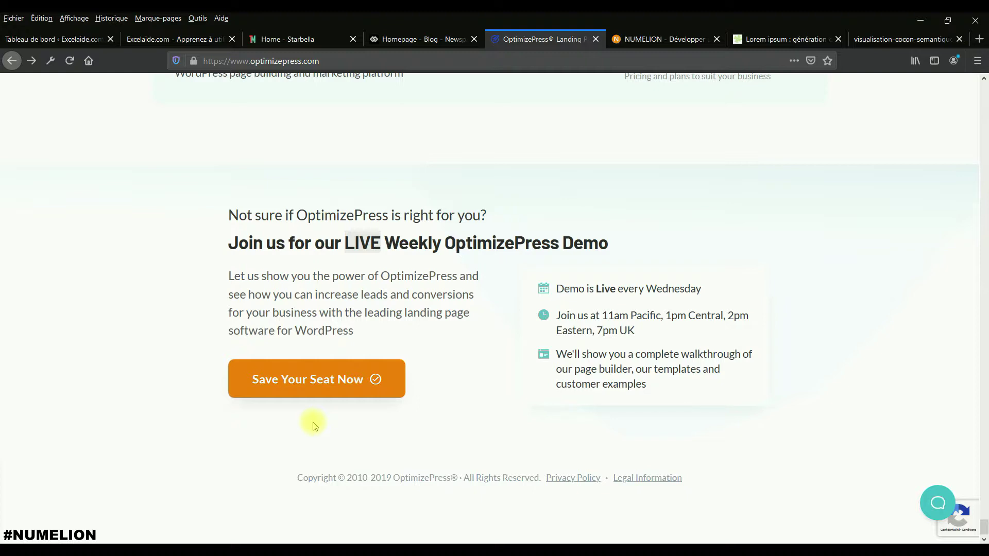
# Review the semantic cocoon diagram and the Starbella homepage again, and return to the excelaide.com homepage.
pyautogui.click(882, 39)
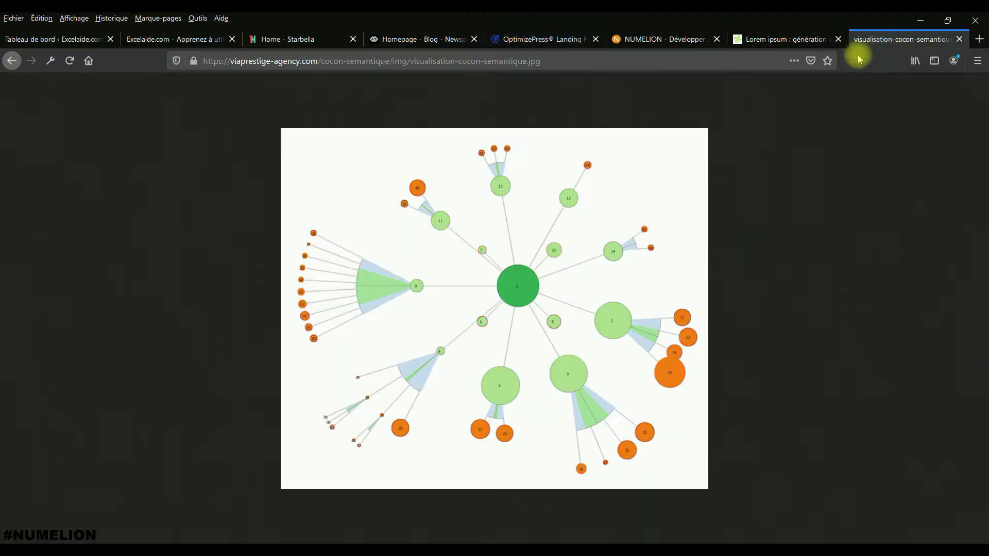
pyautogui.click(285, 41)
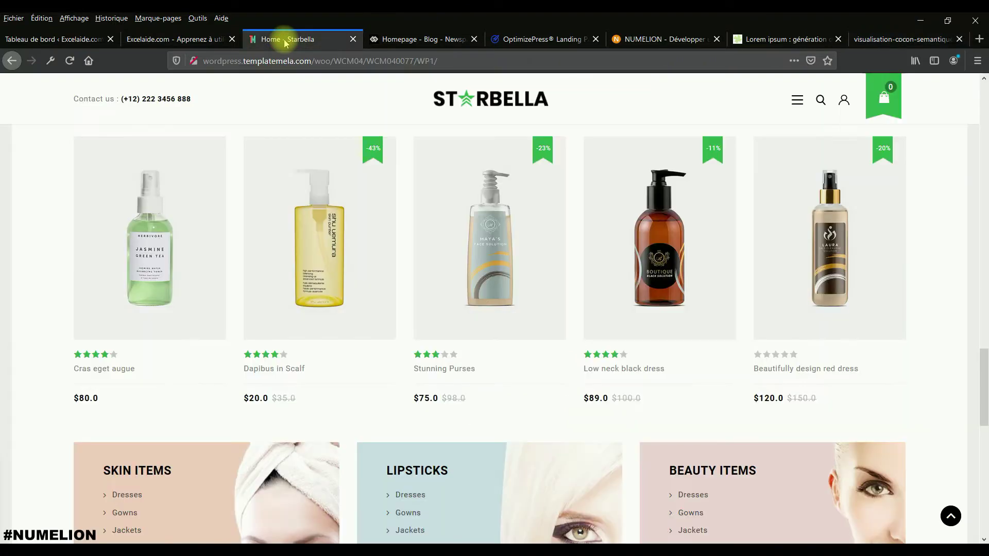
pyautogui.click(192, 40)
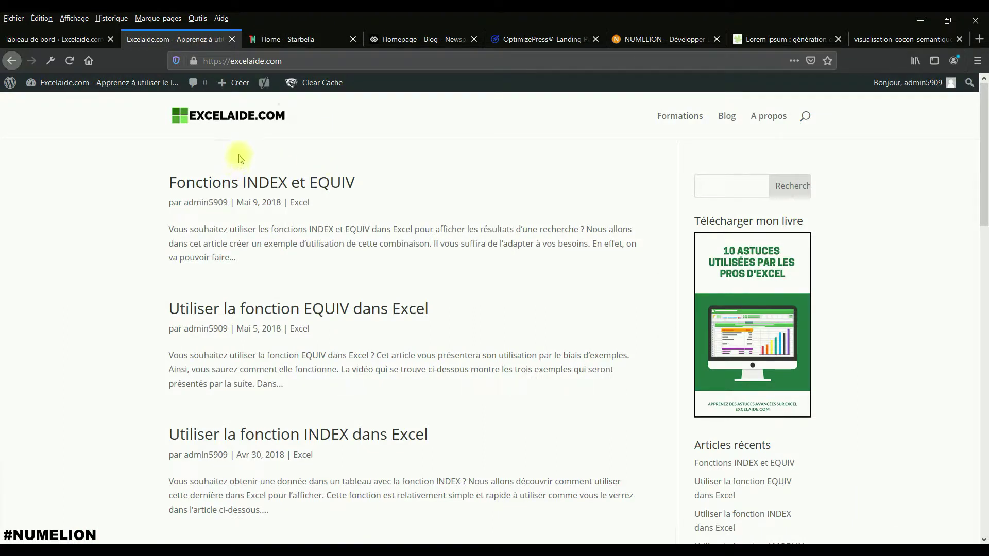
# Review the article list on the excelaide.com homepage and open the reading settings in the WordPress dashboard.
pyautogui.scroll(-15, 249, 214)
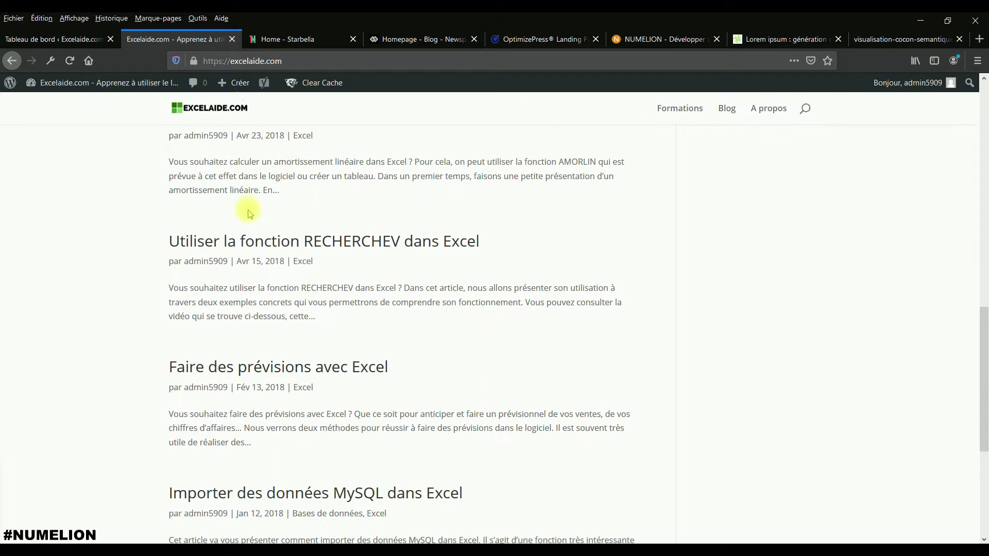
pyautogui.scroll(15, 232, 236)
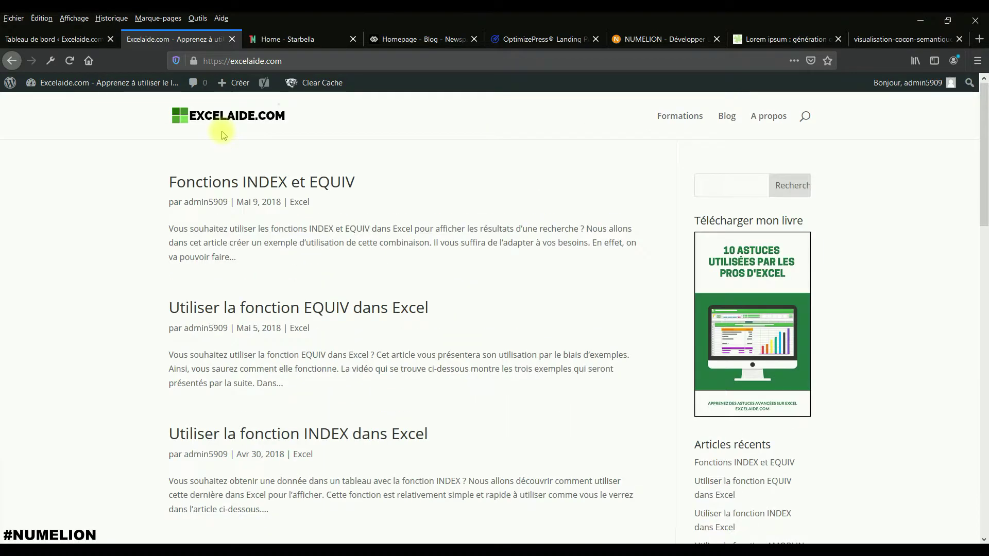
pyautogui.click(77, 43)
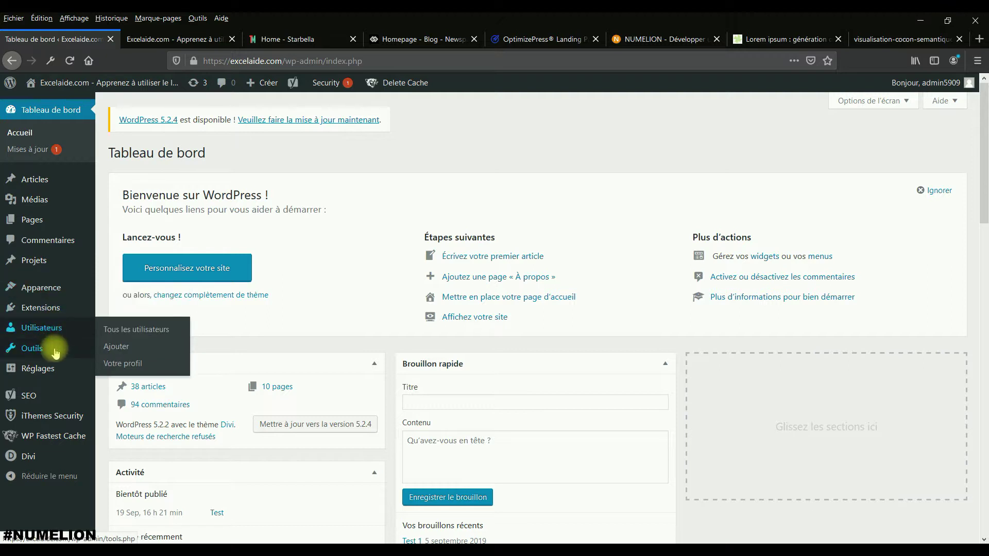
pyautogui.moveTo(50, 376)
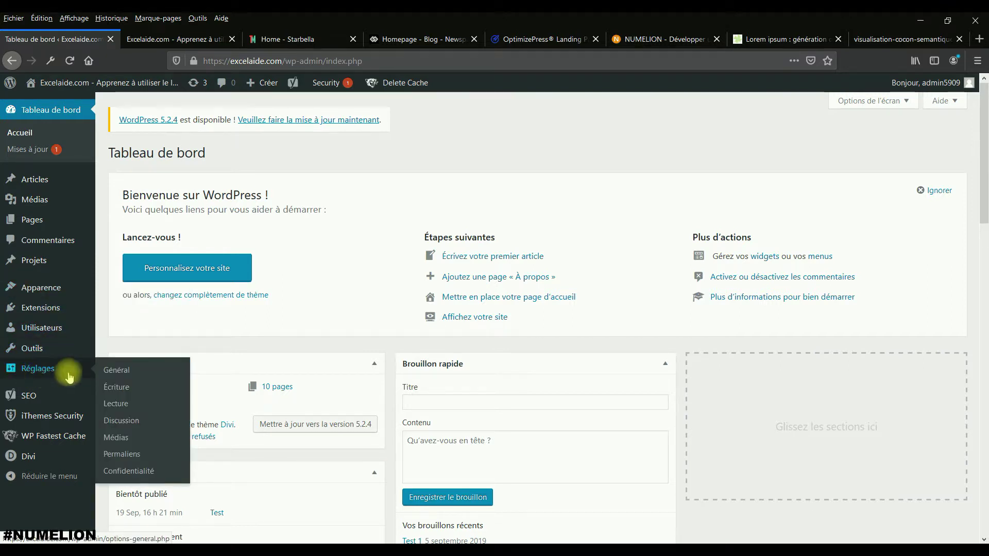
pyautogui.click(116, 404)
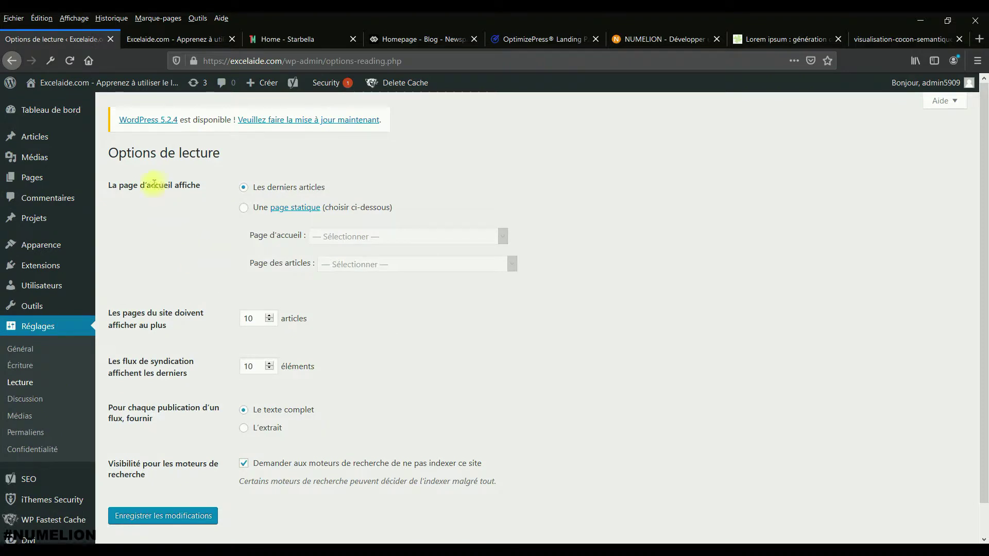
# Compare the homepage display setting with the article list on the excelaide.com homepage.
pyautogui.moveTo(118, 185); pyautogui.dragTo(188, 184)
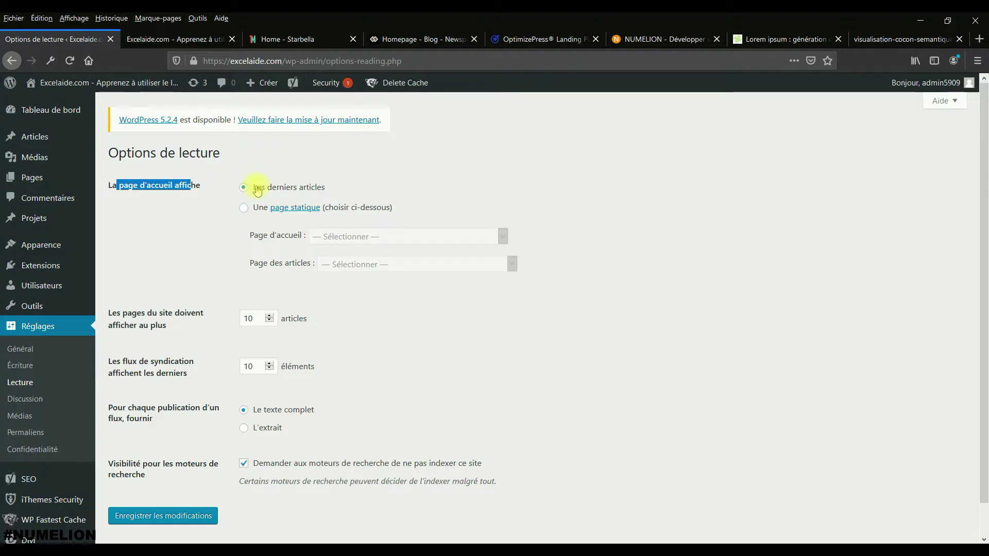
pyautogui.click(138, 43)
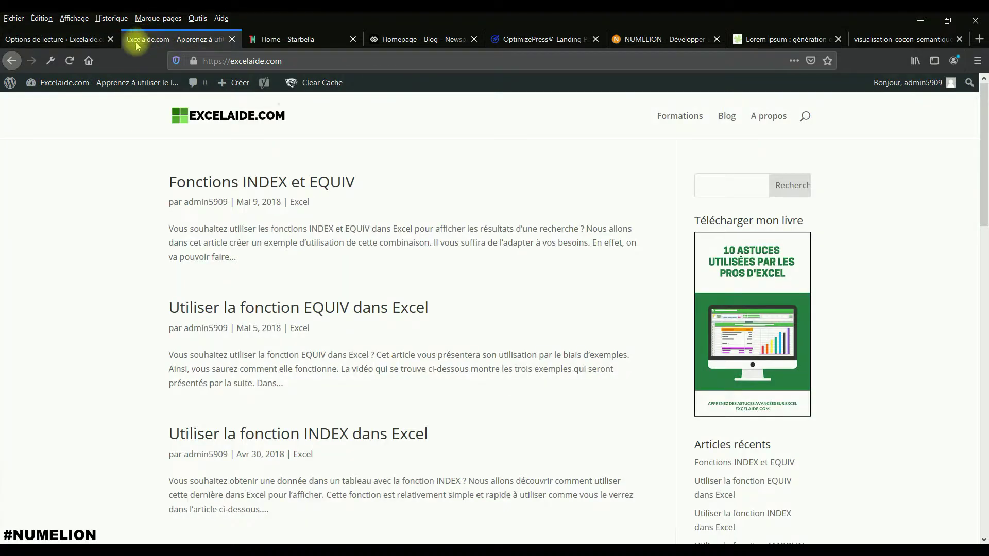
pyautogui.click(85, 38)
# Try the static page option for the homepage, view its page choices, switch back to "Les derniers articles" and recheck the live homepage.
pyautogui.click(243, 208)
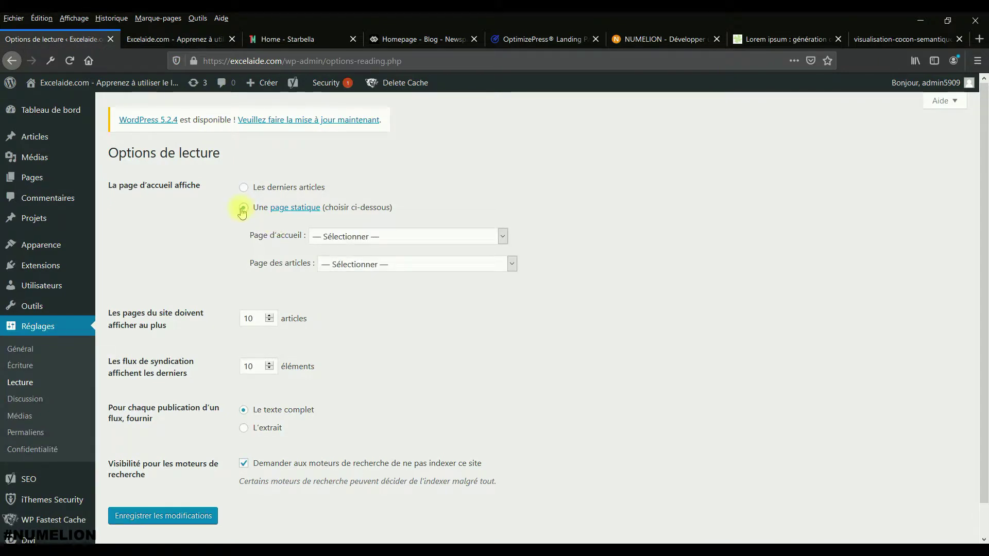
pyautogui.click(353, 236)
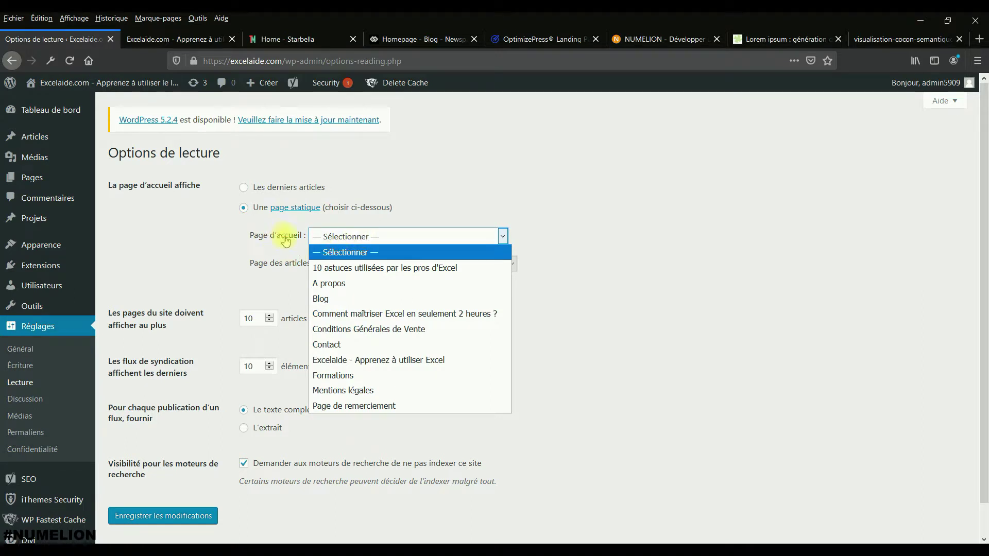
pyautogui.click(576, 296)
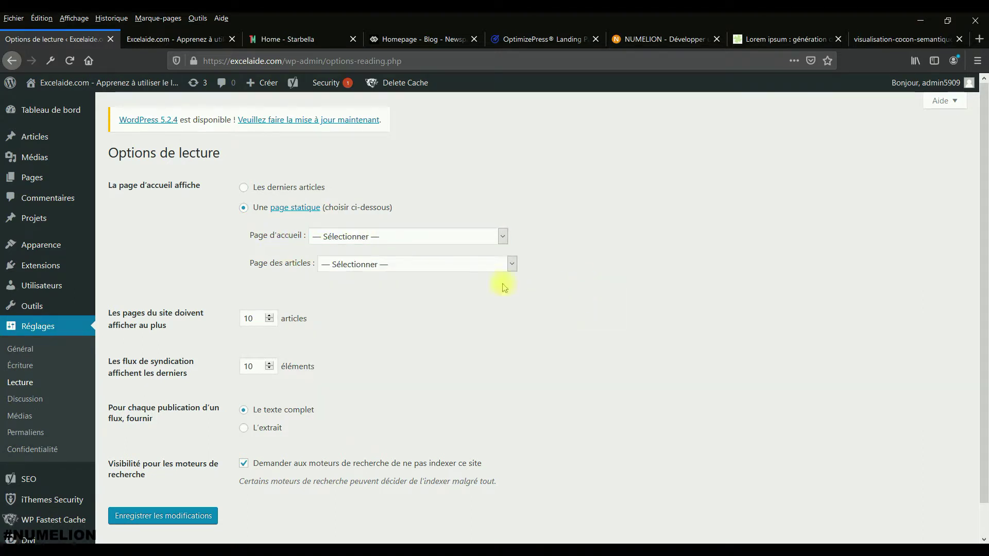
pyautogui.click(443, 236)
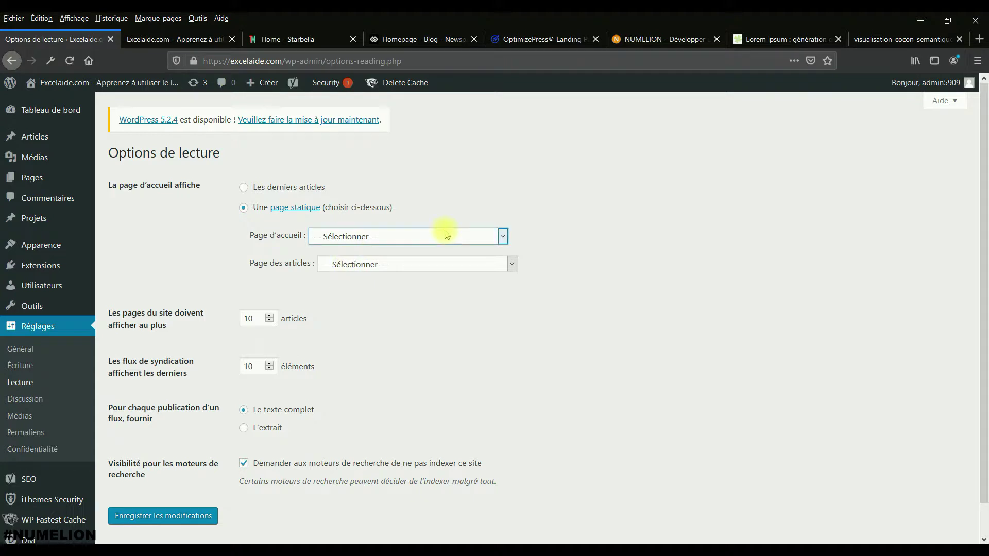
pyautogui.click(243, 188)
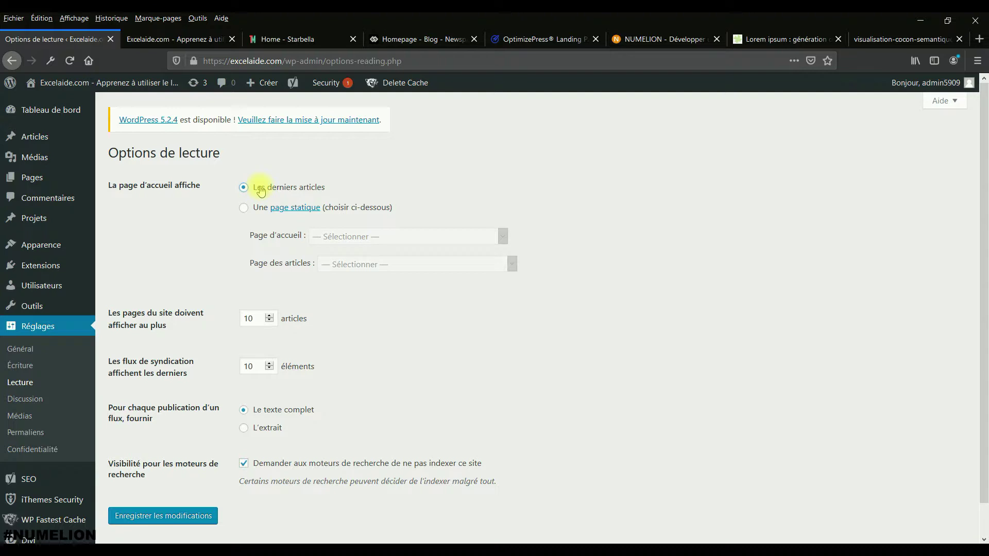
pyautogui.click(186, 41)
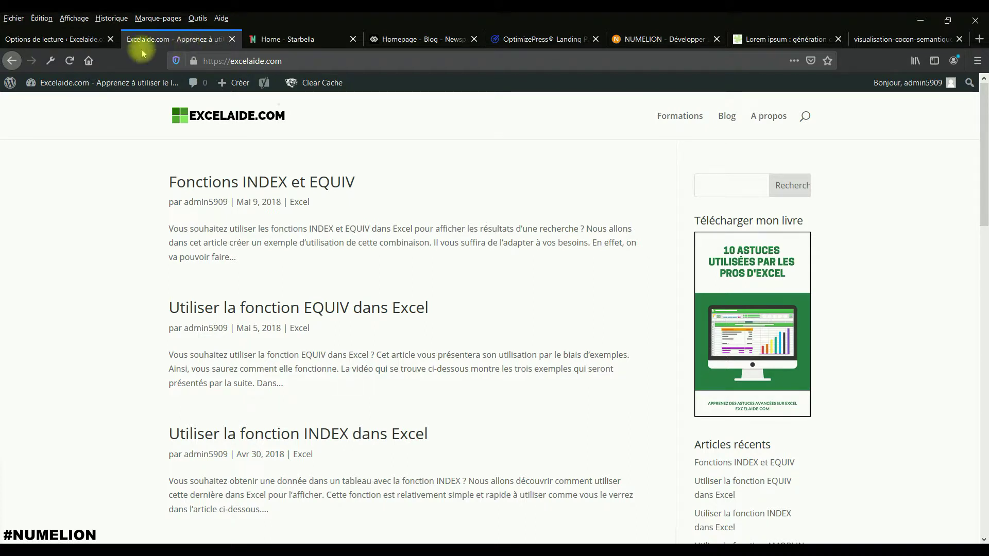
pyautogui.click(86, 42)
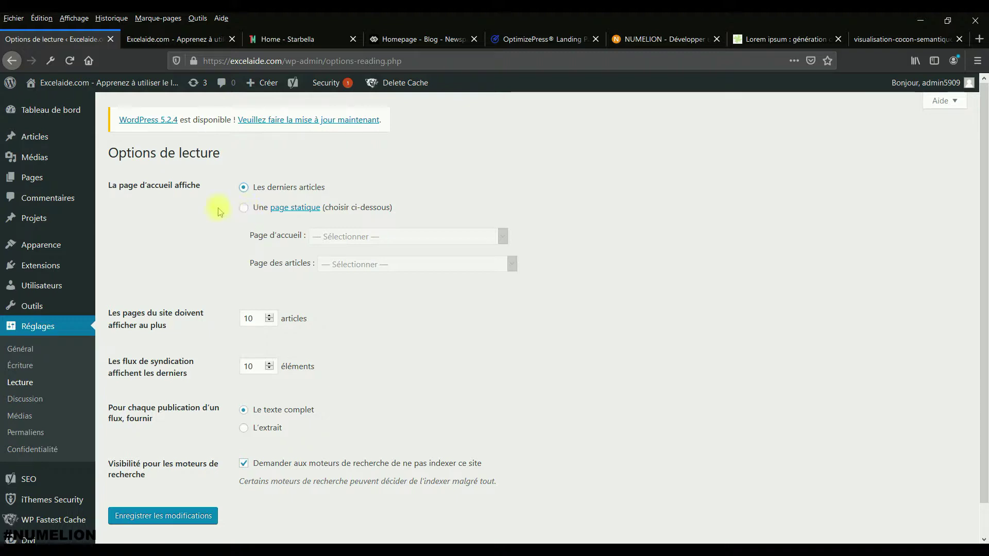
# Create a new page titled "Excelaide.com : Apprendre à utiliser Excel" and save it as a draft.
pyautogui.moveTo(54, 180)
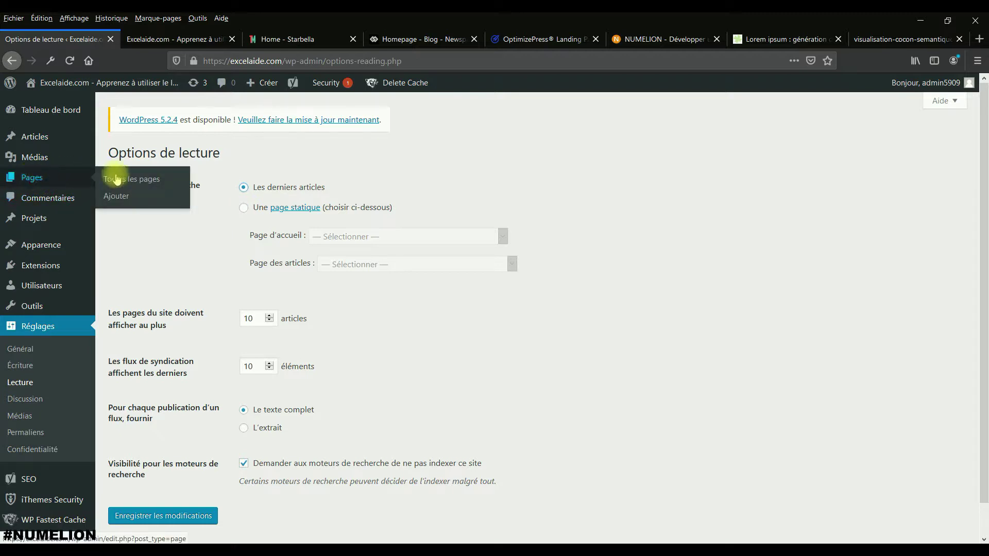
pyautogui.click(118, 196)
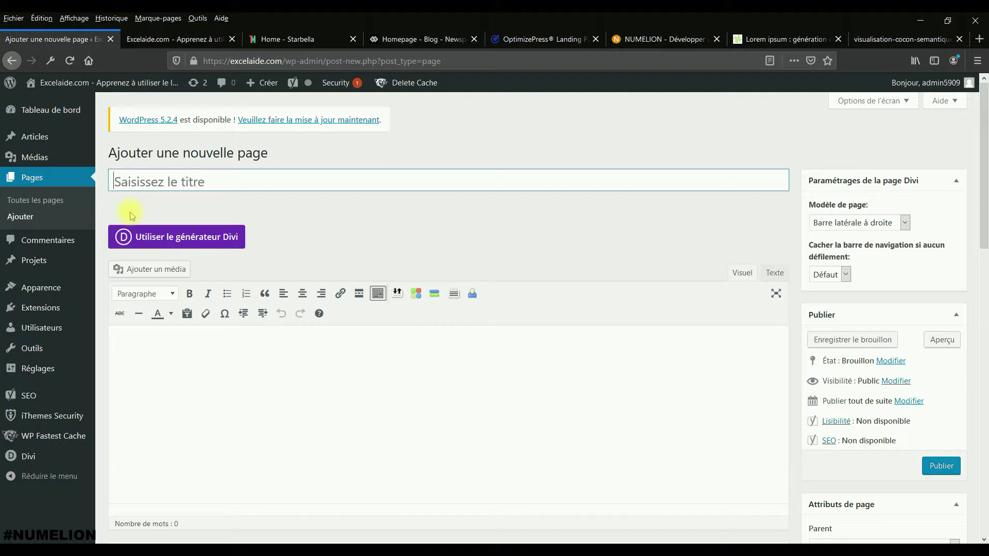
pyautogui.write('Excel')
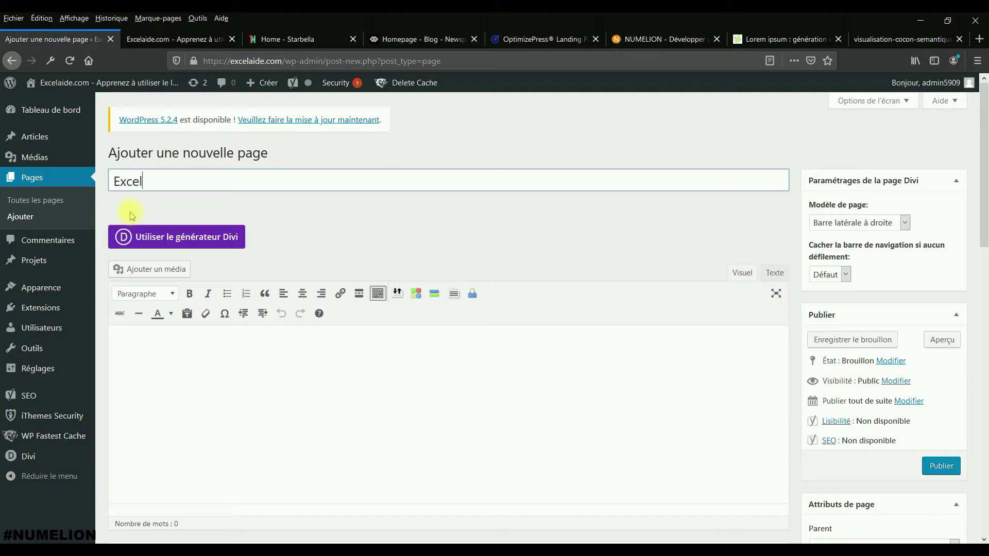
pyautogui.write('aide.com : Apprendre')
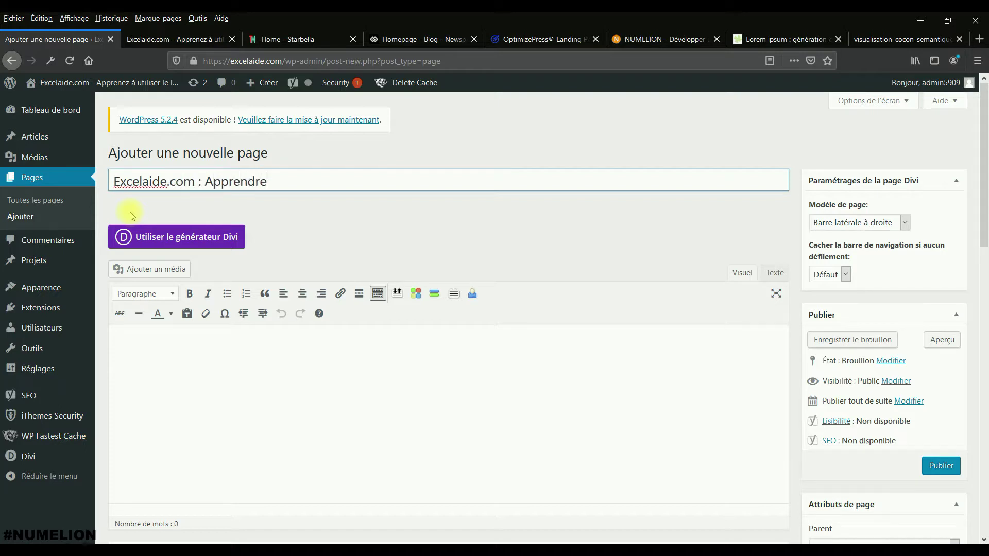
pyautogui.write(' à utiliser ')
pyautogui.write('Excl')
pyautogui.write('el')
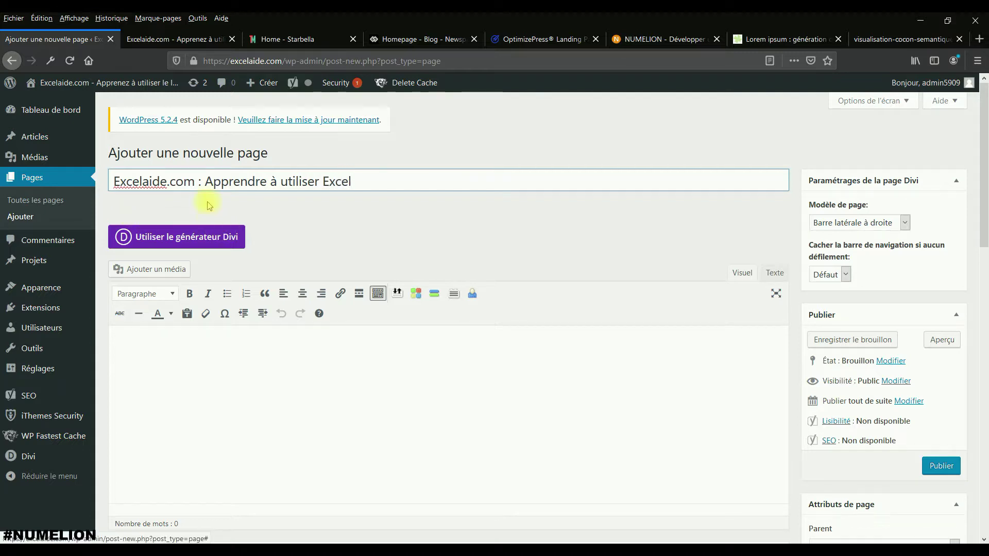
pyautogui.click(829, 340)
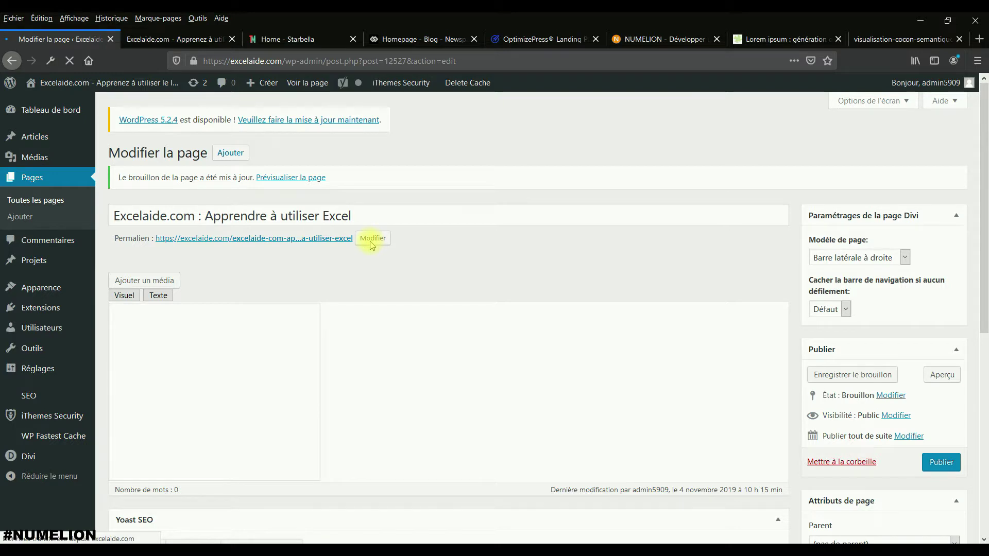
# Set the new page's permalink slug to "page-accueil" and switch its editing to the Divi builder.
pyautogui.click(370, 241)
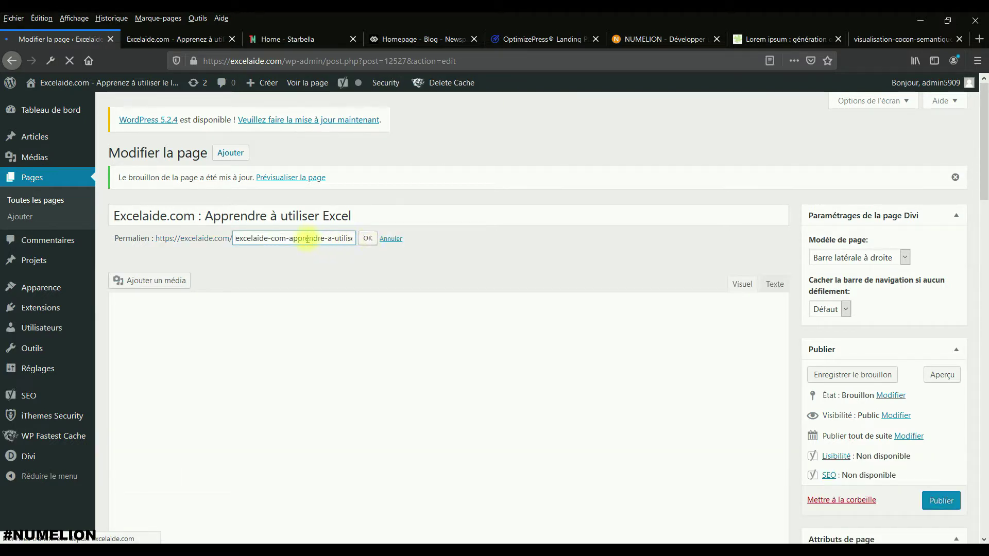
pyautogui.click(287, 239)
pyautogui.moveTo(309, 237); pyautogui.dragTo(387, 230)
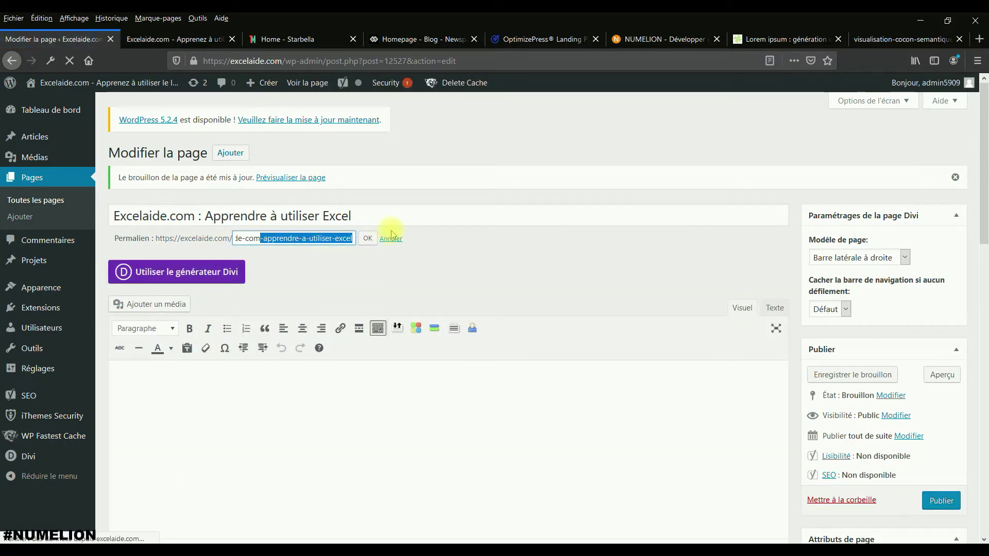
pyautogui.press('BackSpace')
pyautogui.press('BackSpace')
pyautogui.press('BackSpace')
pyautogui.press('BackSpace')
pyautogui.press('BackSpace')
pyautogui.press('BackSpace')
pyautogui.press('BackSpace')
pyautogui.press('BackSpace')
pyautogui.press('BackSpace')
pyautogui.press('BackSpace')
pyautogui.press('BackSpace')
pyautogui.press('BackSpace')
pyautogui.write('pa')
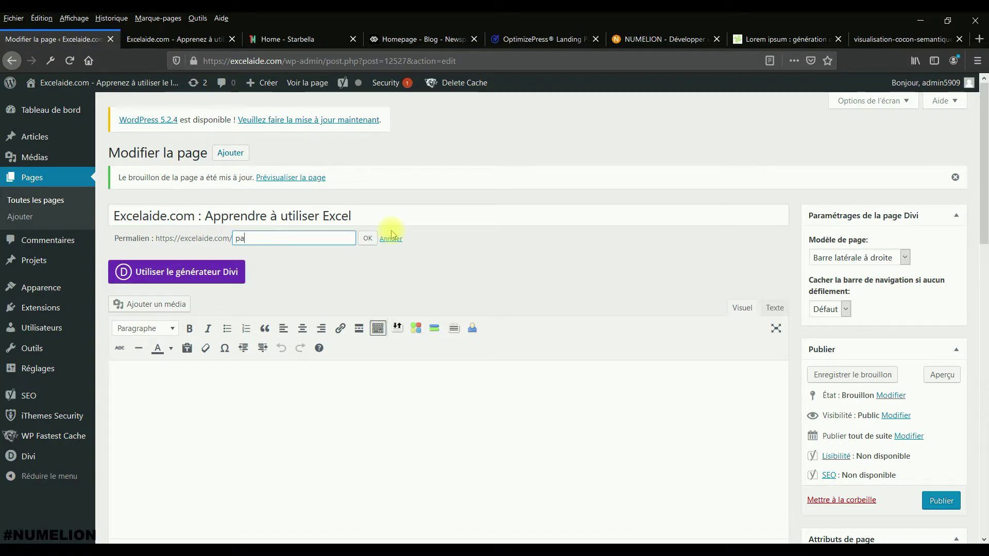
pyautogui.write('ge-accueil')
pyautogui.click(367, 238)
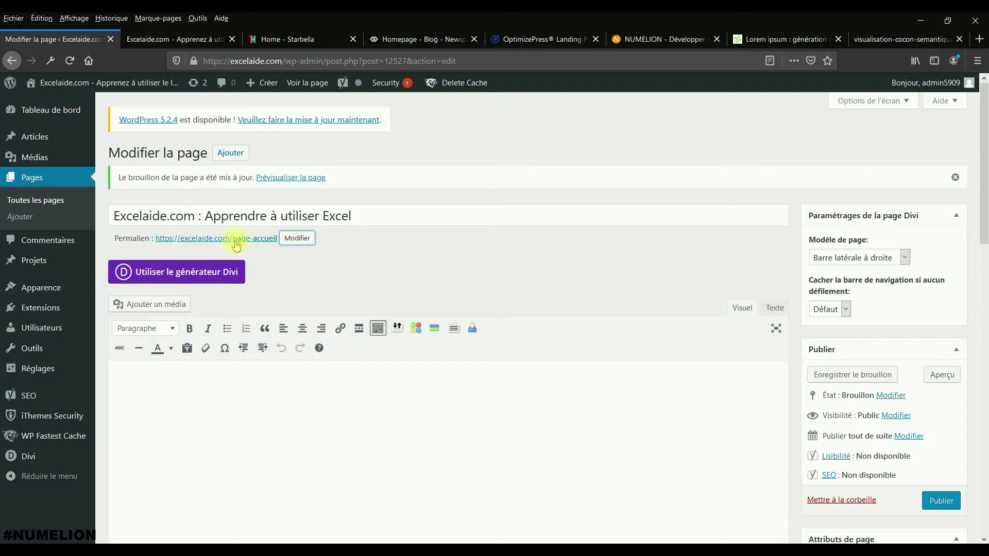
pyautogui.click(201, 278)
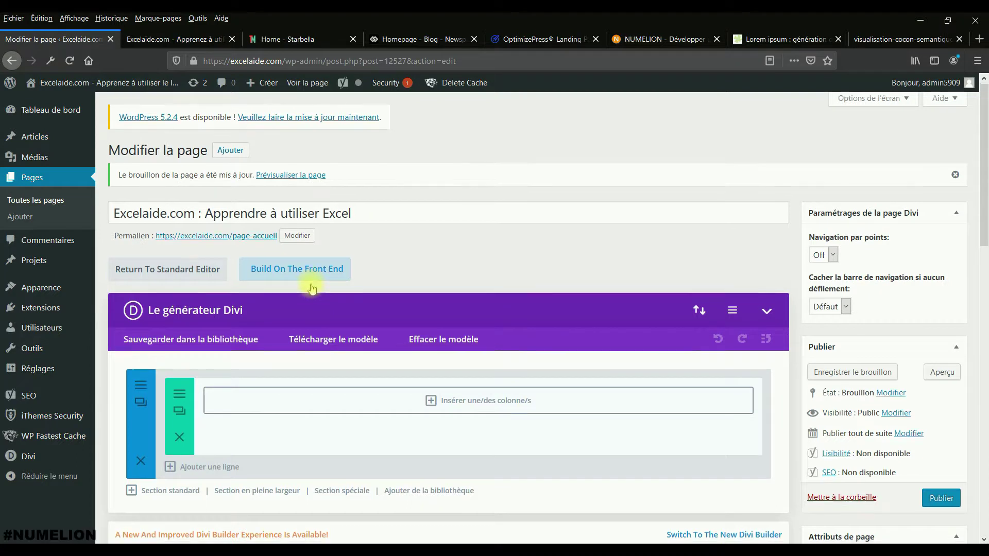
pyautogui.scroll(-1, 312, 289)
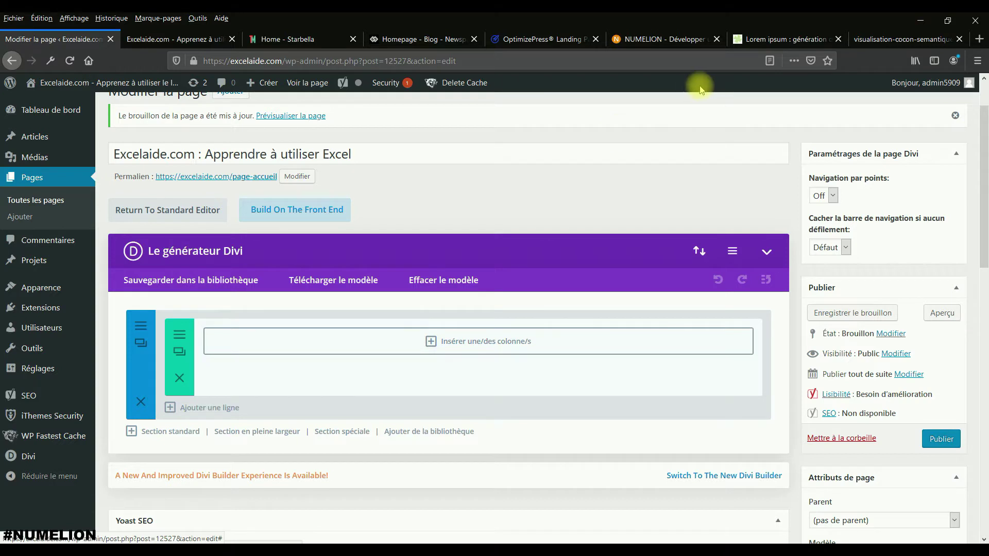
# Copy all the lorem ipsum paragraphs from the faux-texte.com generator and return to the page editor.
pyautogui.click(767, 39)
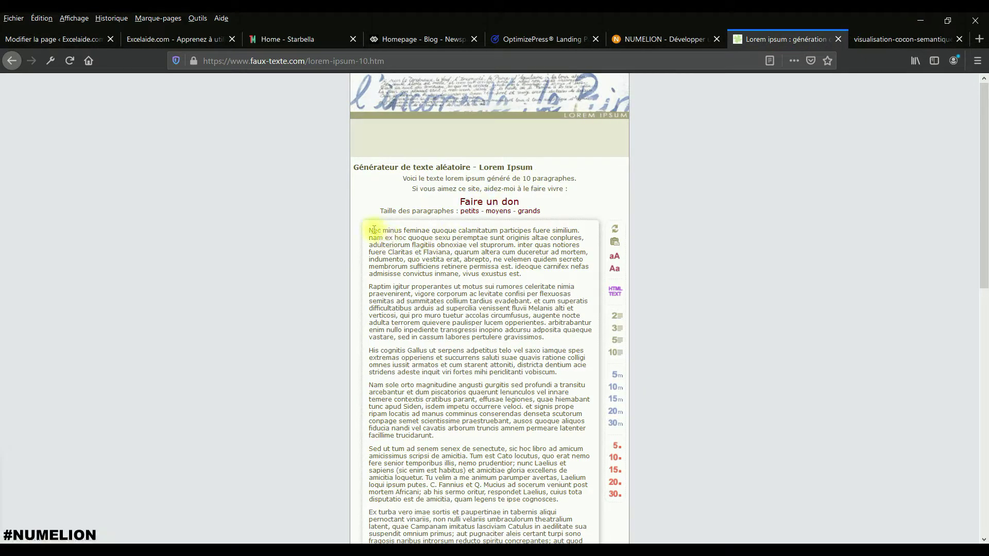
pyautogui.moveTo(368, 227); pyautogui.dragTo(506, 541)
pyautogui.moveTo(496, 397); pyautogui.dragTo(518, 338)
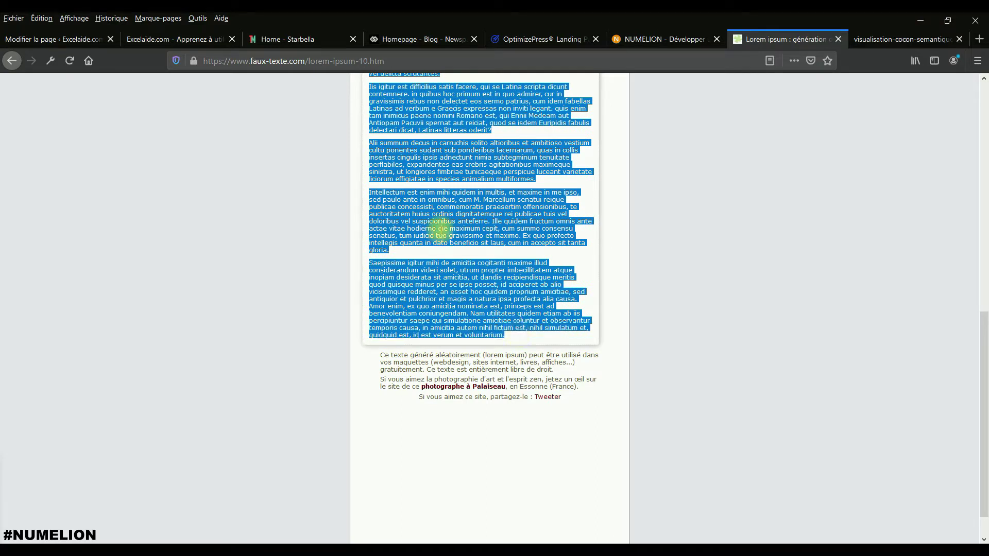
pyautogui.click(151, 40)
pyautogui.click(67, 39)
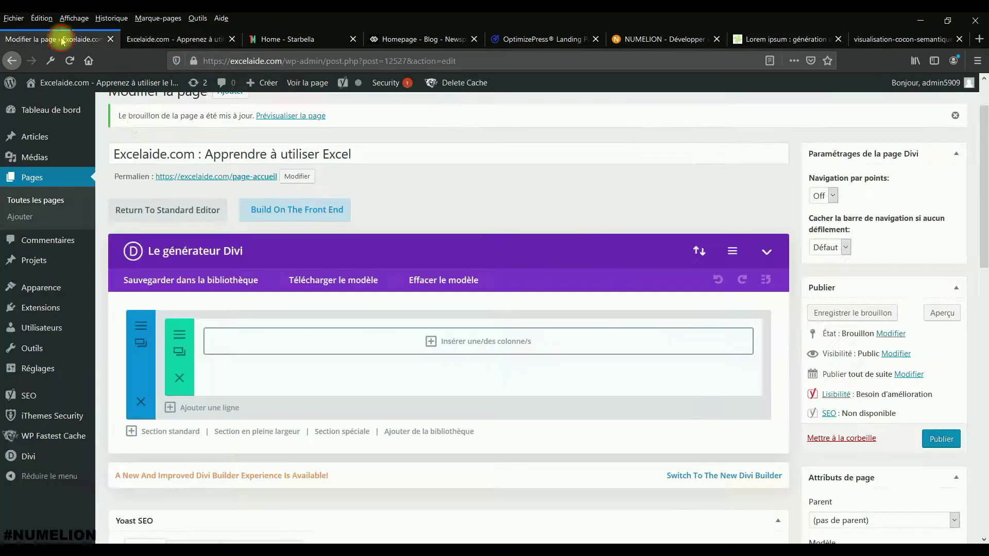
# Insert a single full-width column into the empty Divi row and add a Texte module to it.
pyautogui.click(463, 346)
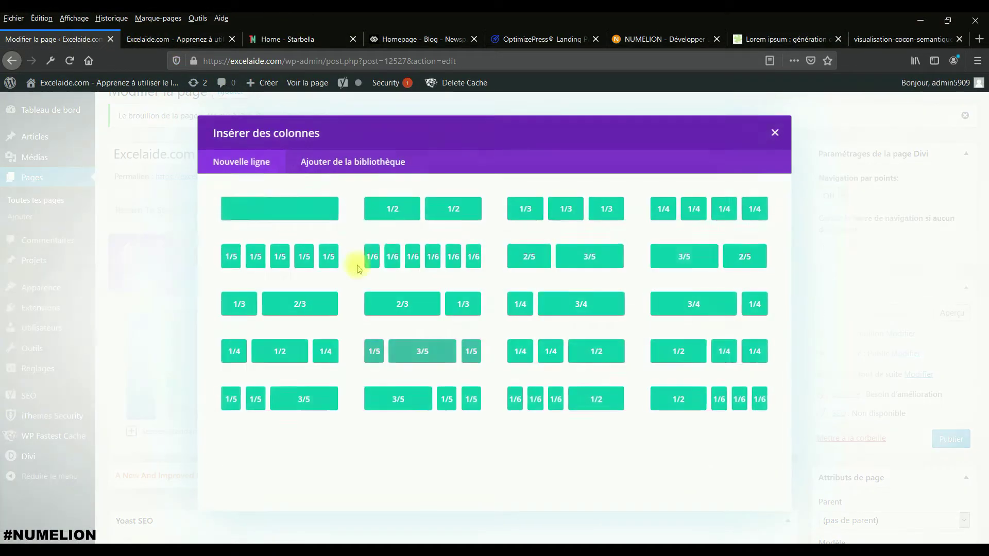
pyautogui.click(272, 209)
pyautogui.click(476, 349)
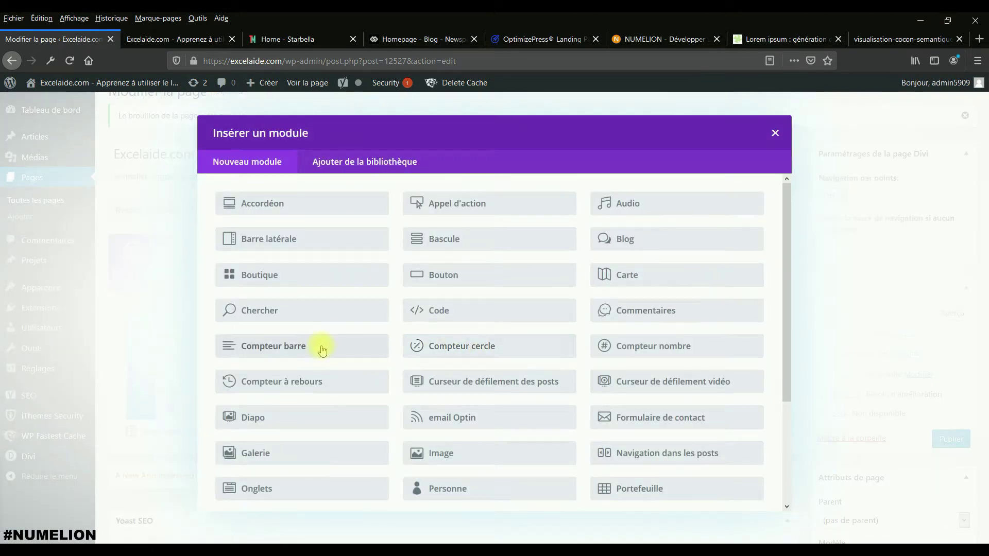
pyautogui.scroll(-3, 320, 348)
pyautogui.click(261, 460)
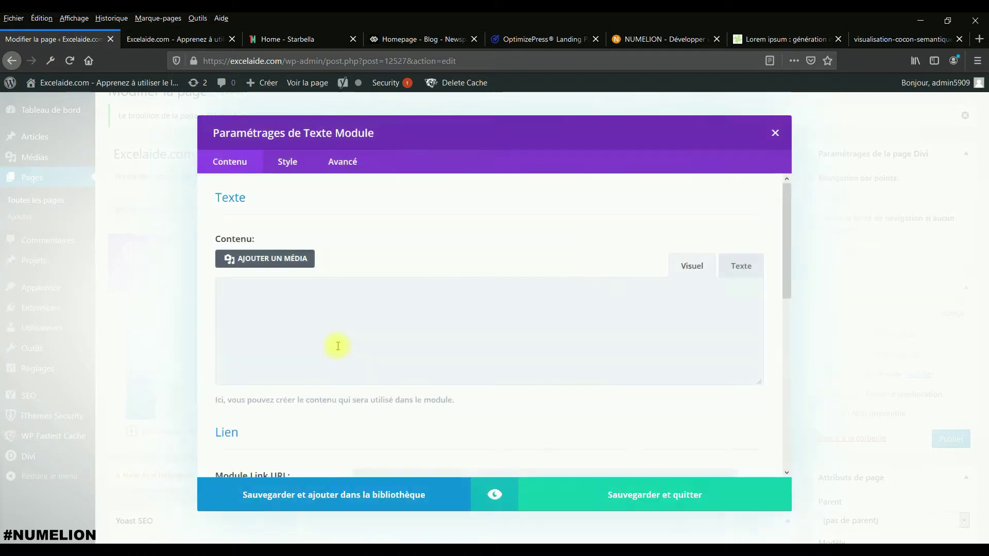
# Paste the copied lorem ipsum paragraphs as the text module's content, then save and close the module.
pyautogui.click(292, 347)
pyautogui.hotkey('ctrl', 'v')
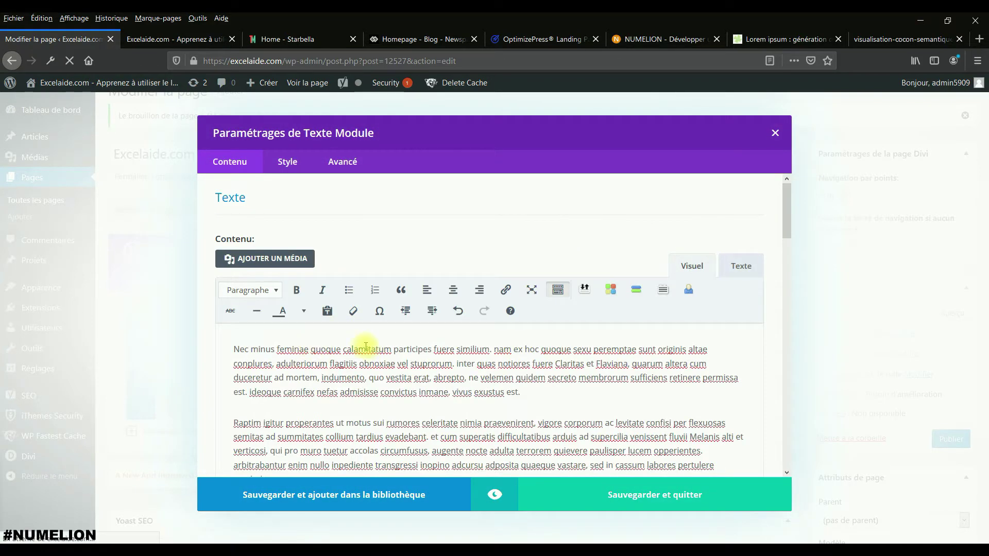
pyautogui.scroll(-4, 412, 368)
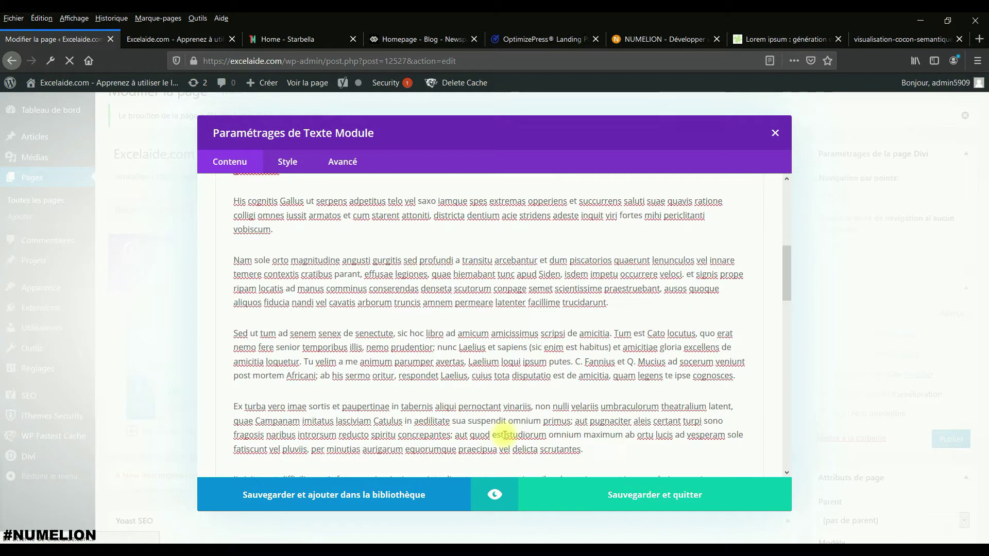
pyautogui.click(644, 490)
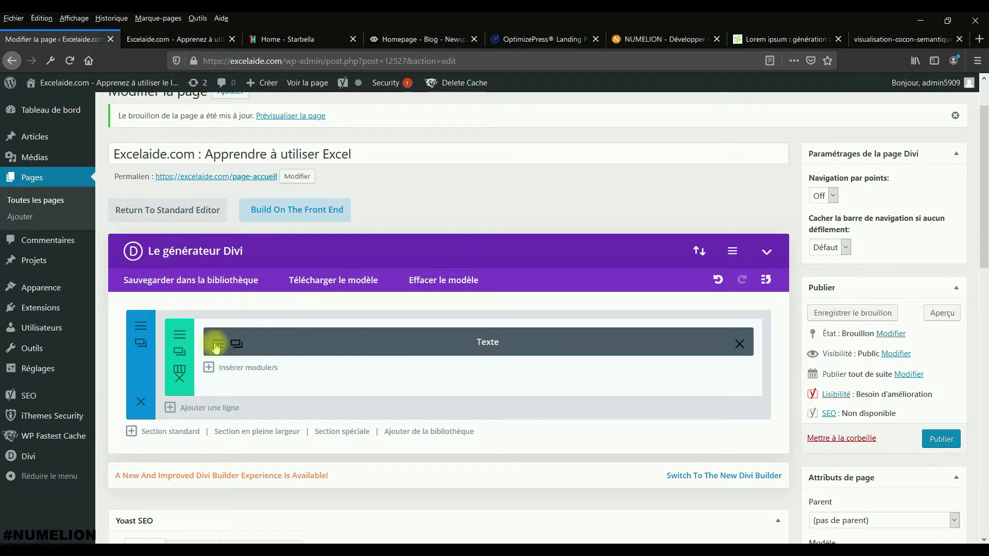
# Add a Blog module below the Texte module, showing 10 posts from the Excel category, and save it.
pyautogui.click(249, 369)
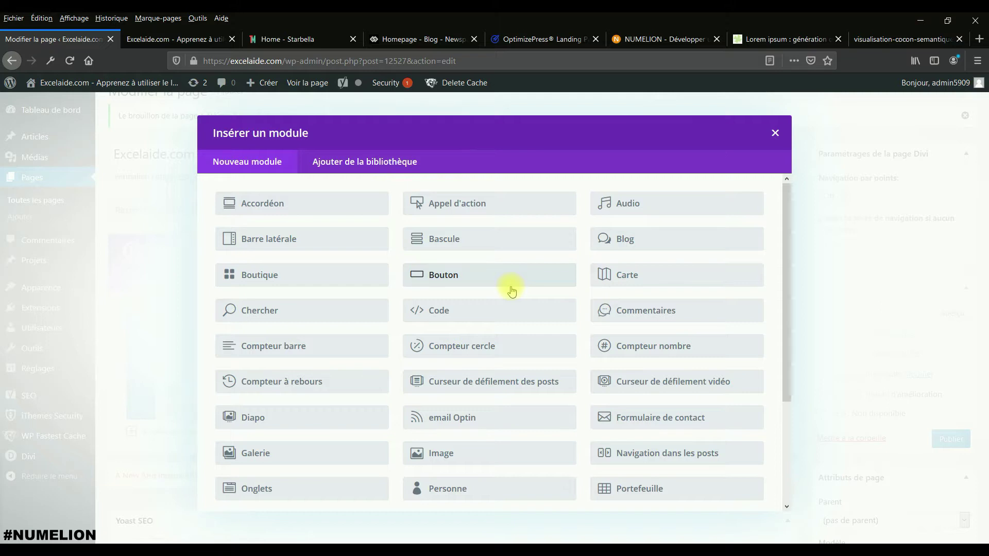
pyautogui.click(632, 241)
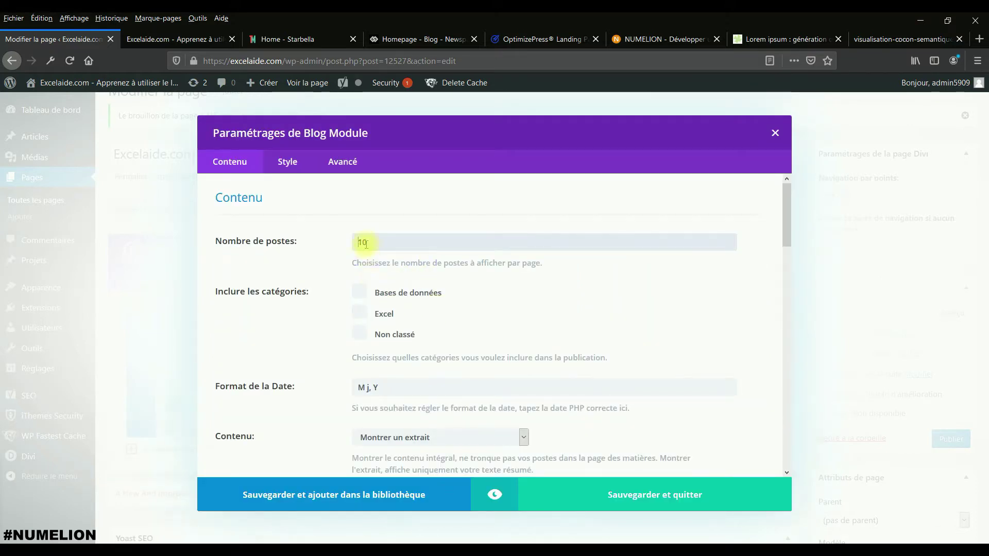
pyautogui.write('10')
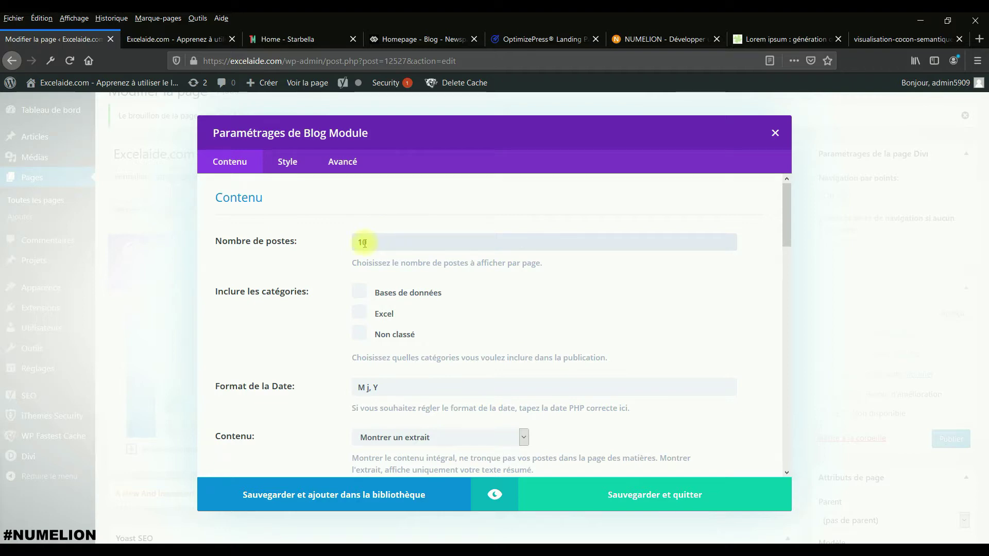
pyautogui.scroll(-2, 365, 243)
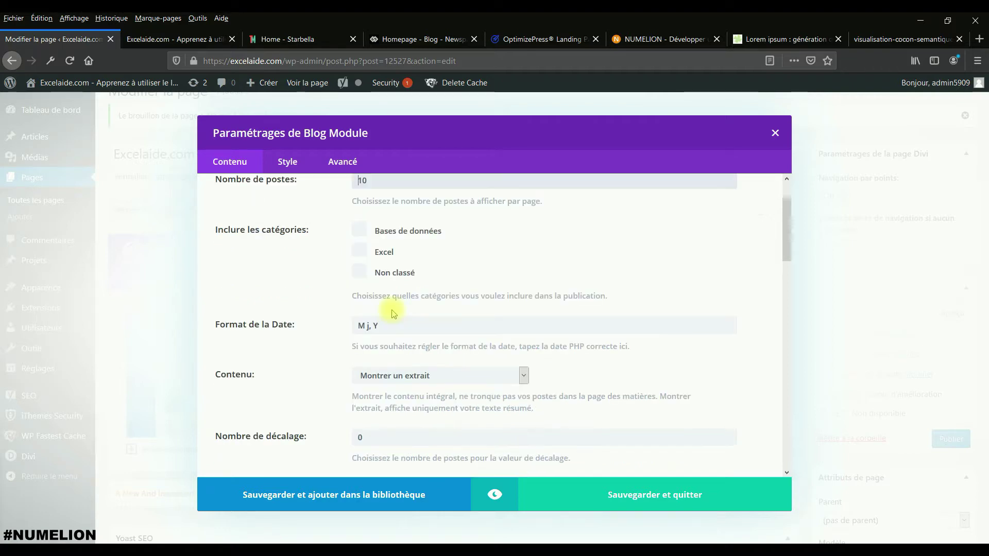
pyautogui.click(382, 252)
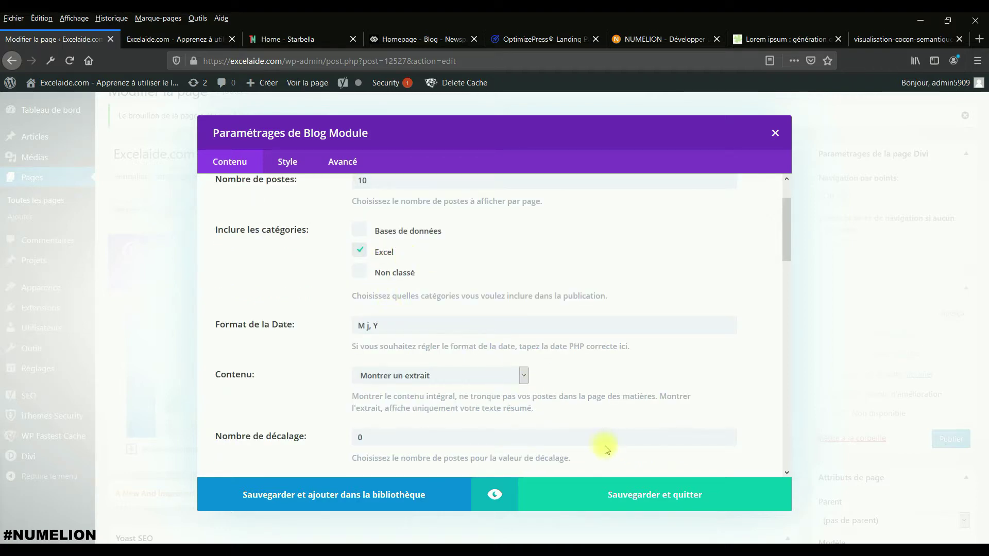
pyautogui.click(670, 498)
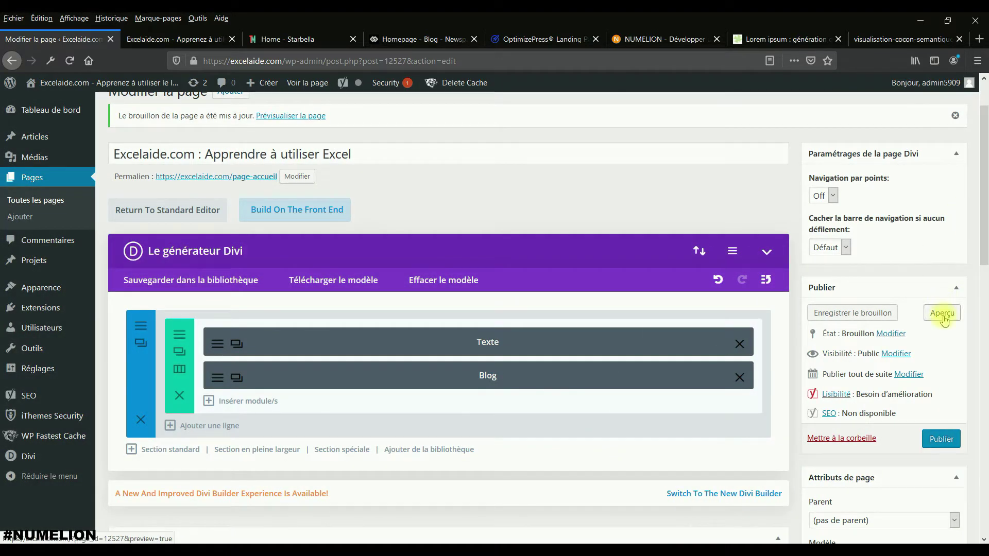
# Replace the Yoast SEO meta title variables with the page title "Excelaide.com : Apprendre à utiliser Excel".
pyautogui.scroll(-4, 618, 317)
pyautogui.scroll(-2, 197, 367)
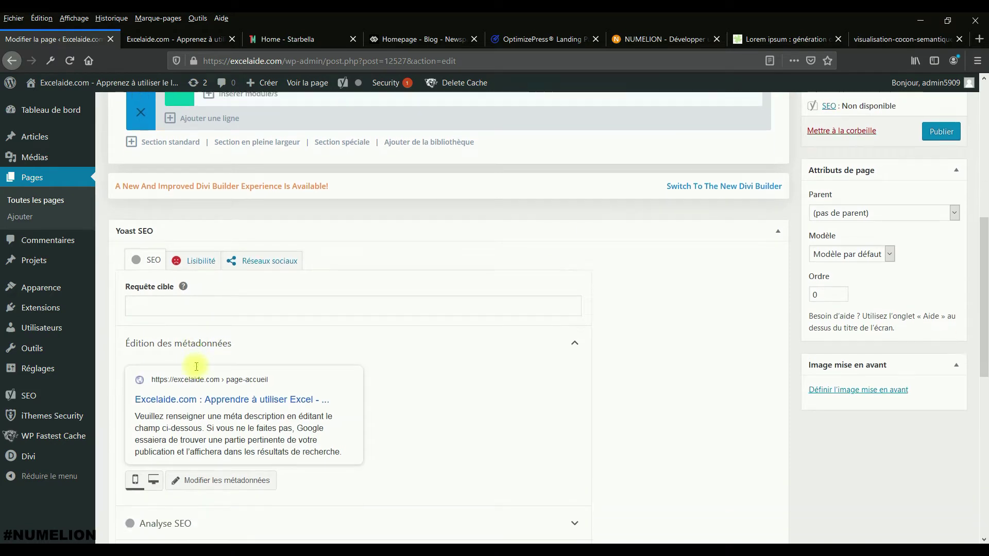
pyautogui.click(221, 416)
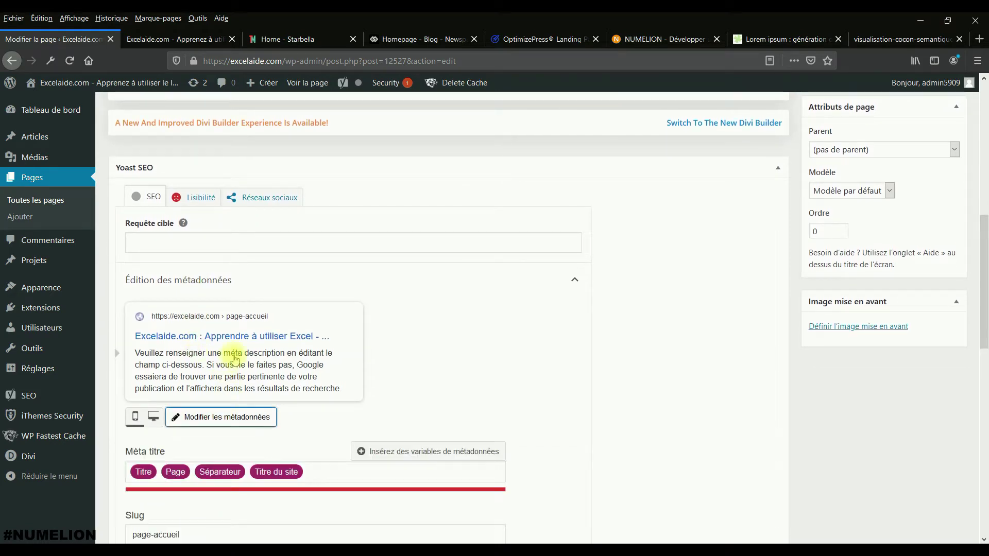
pyautogui.moveTo(320, 472); pyautogui.dragTo(149, 473)
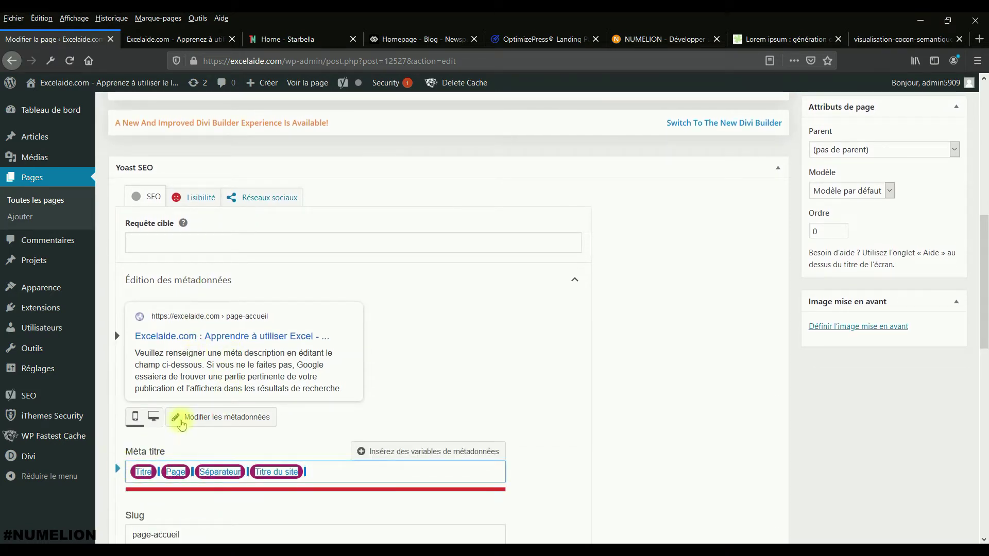
pyautogui.scroll(6, 180, 417)
pyautogui.tripleClick(210, 216)
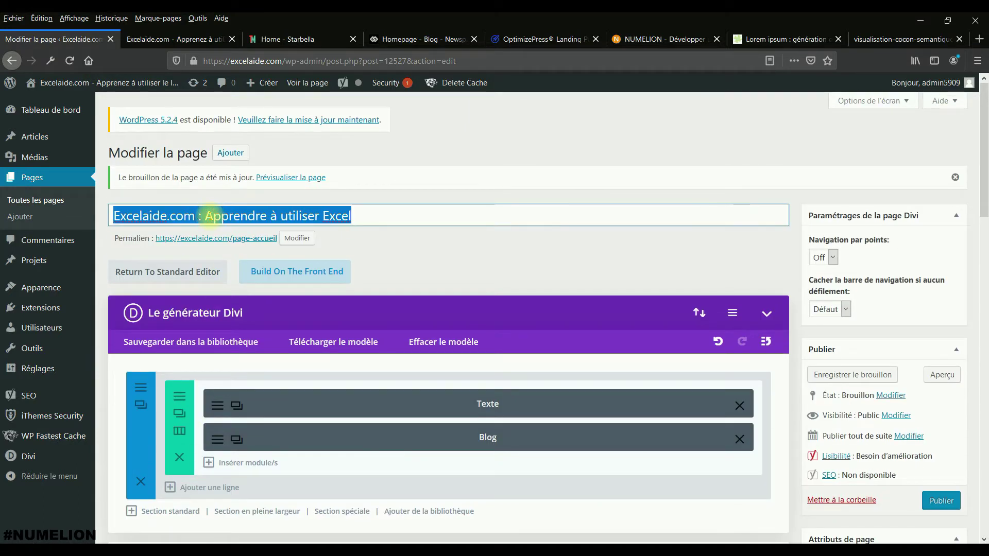
pyautogui.scroll(-6, 261, 324)
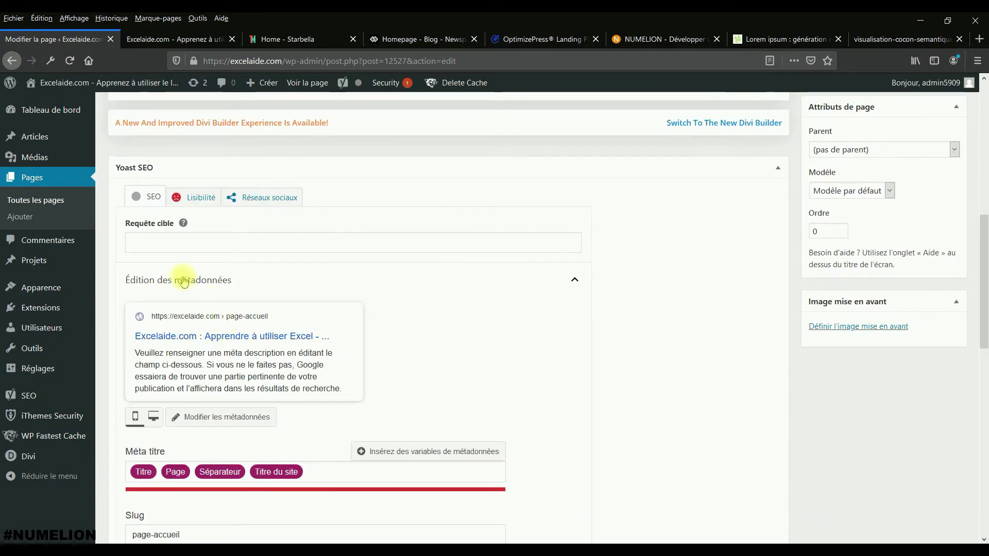
pyautogui.click(220, 416)
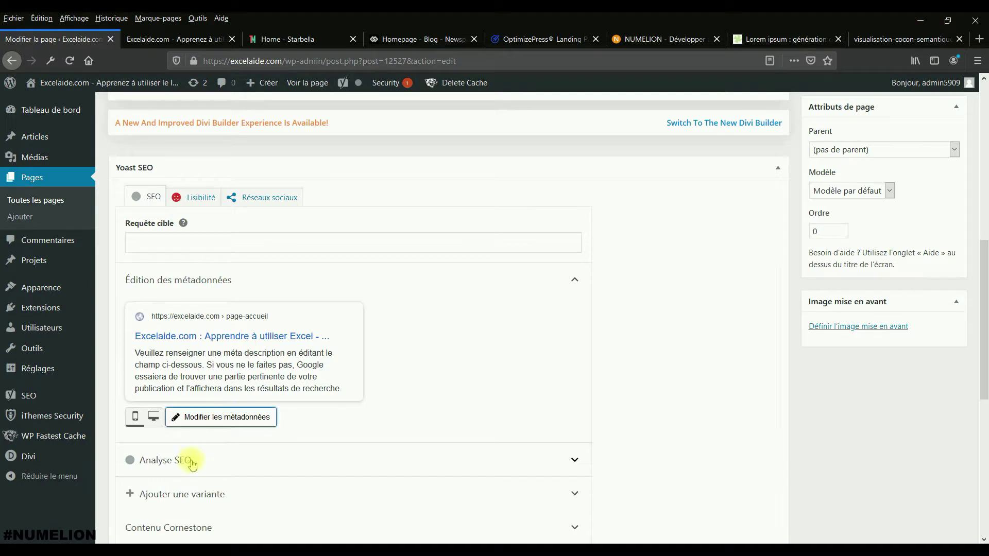
pyautogui.scroll(-1, 184, 384)
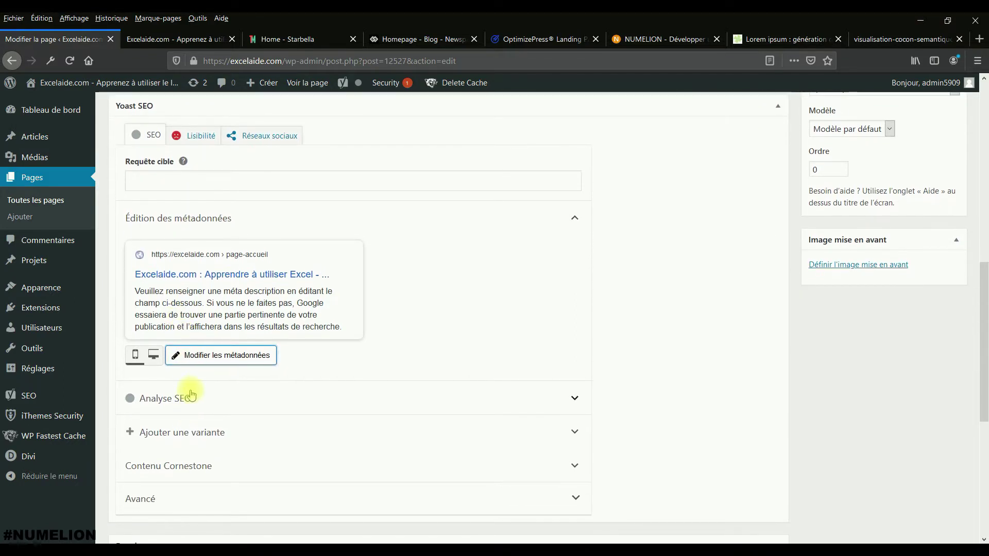
pyautogui.click(221, 356)
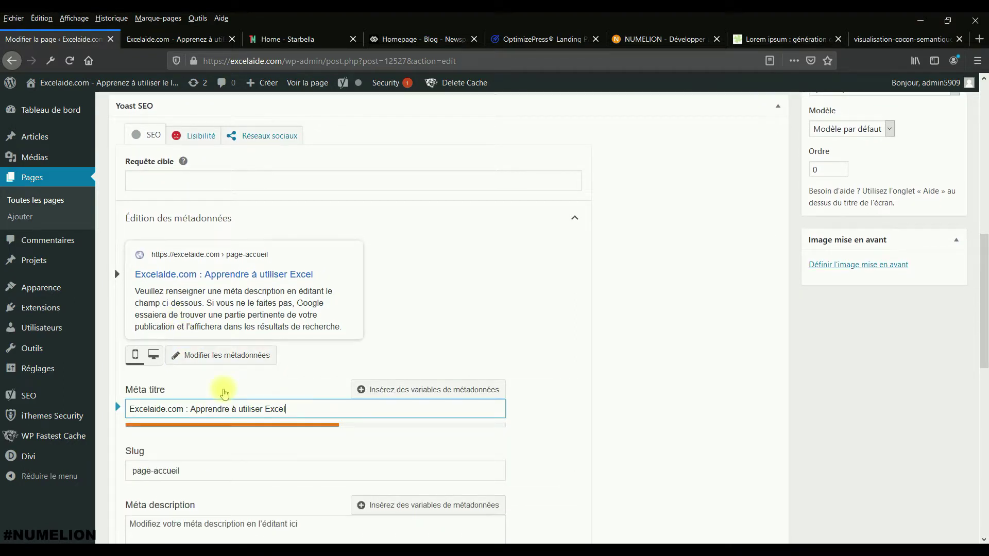
pyautogui.moveTo(184, 408); pyautogui.dragTo(113, 410)
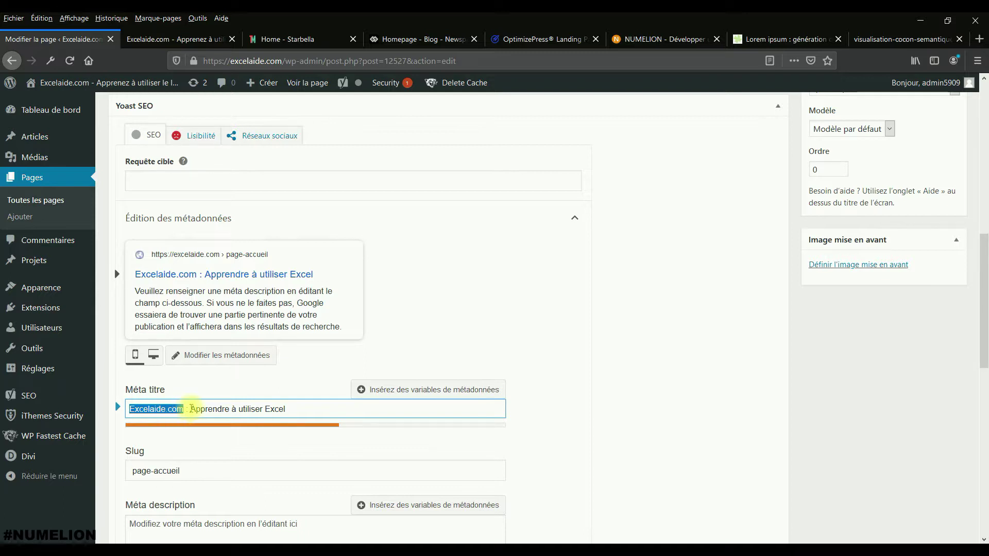
# Set the meta description to "Excelaide.com est un site internet qui vous permet de découvrir des astuces et tutoriels sur le logiciel Excel de Microsoft".
pyautogui.scroll(-3, 192, 408)
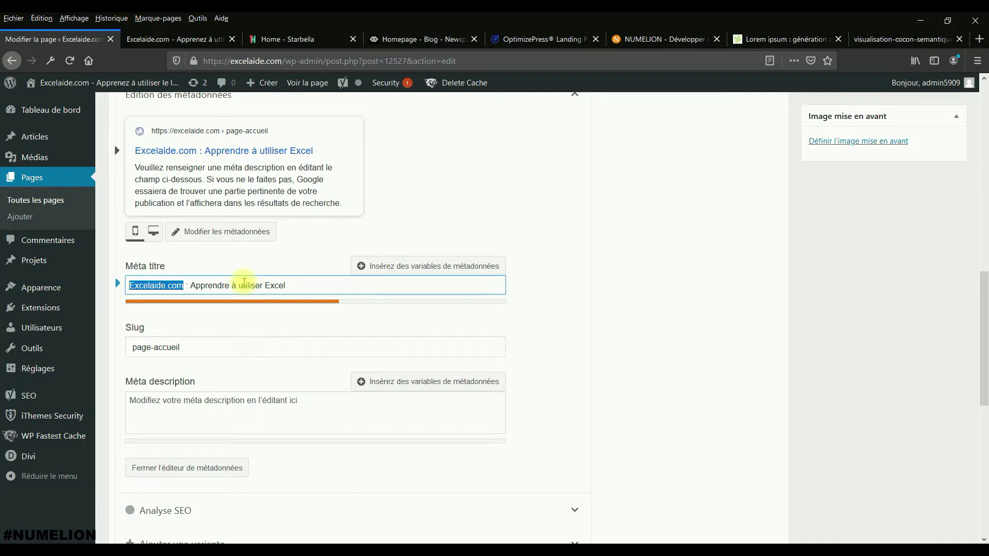
pyautogui.click(221, 406)
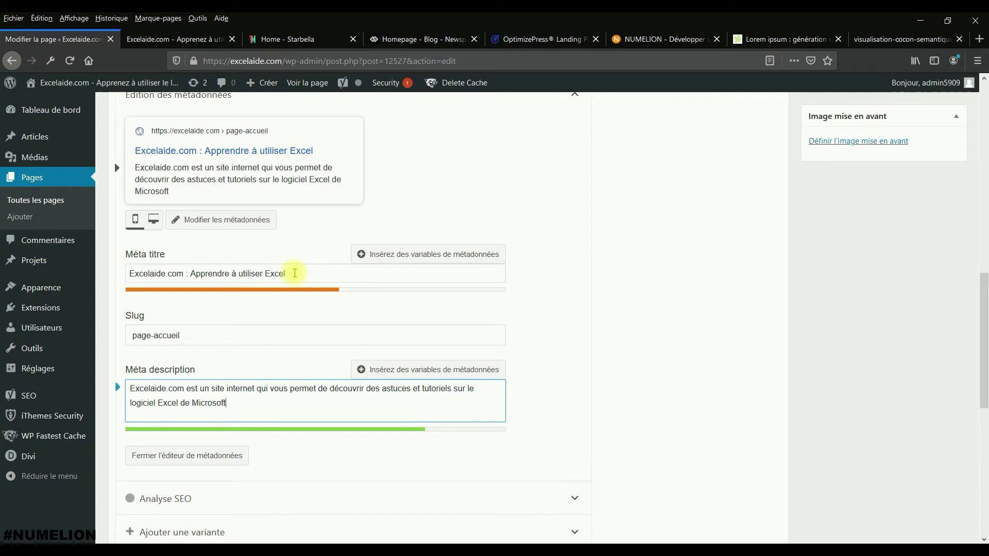
# Append "(tutoriel & conseils)" to the end of the Yoast SEO meta title.
pyautogui.click(299, 274)
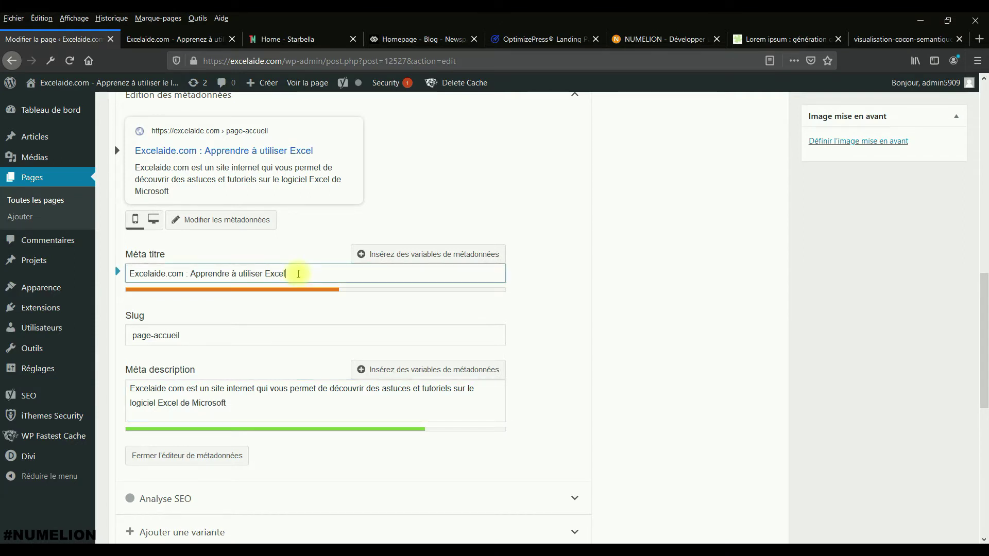
pyautogui.write('(tutoriel ')
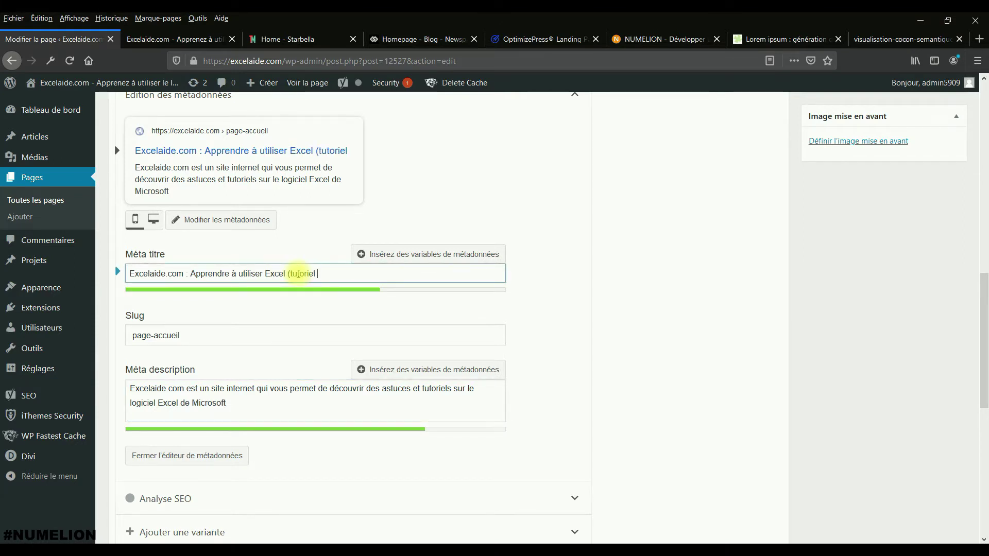
pyautogui.write('é')
pyautogui.write(' conseils')
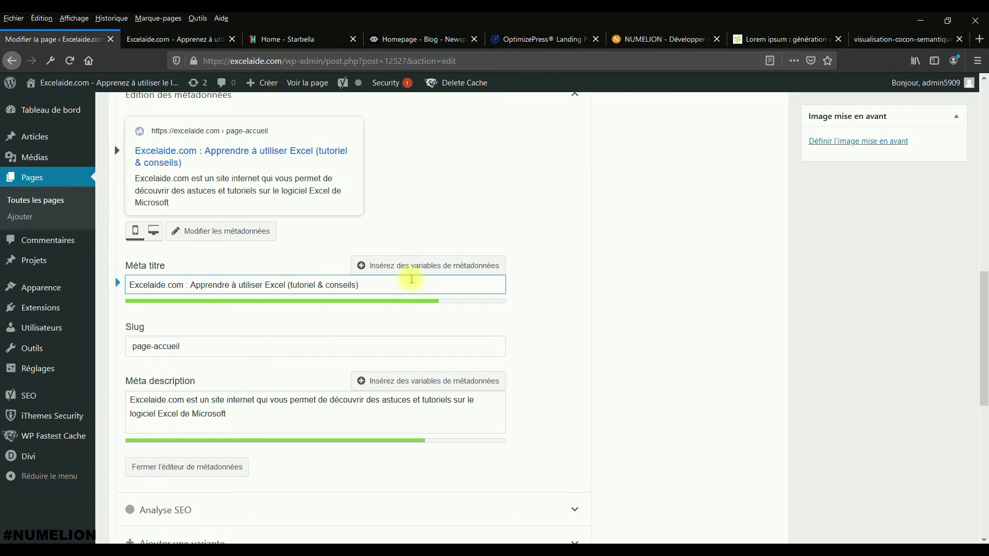
# Preview the draft homepage and view the top of the OptimizePress homepage for comparison.
pyautogui.scroll(-4, 435, 287)
pyautogui.scroll(2, 435, 286)
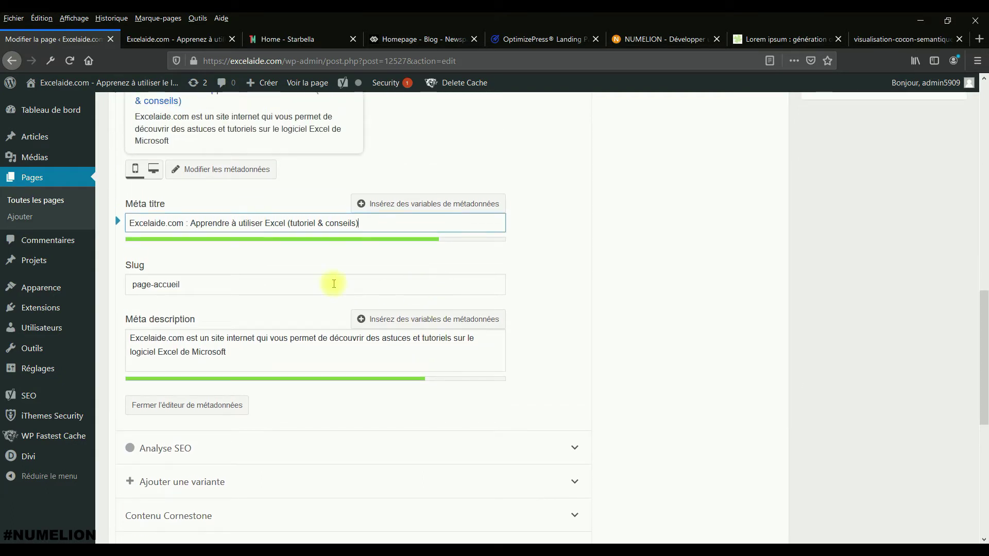
pyautogui.scroll(15, 298, 340)
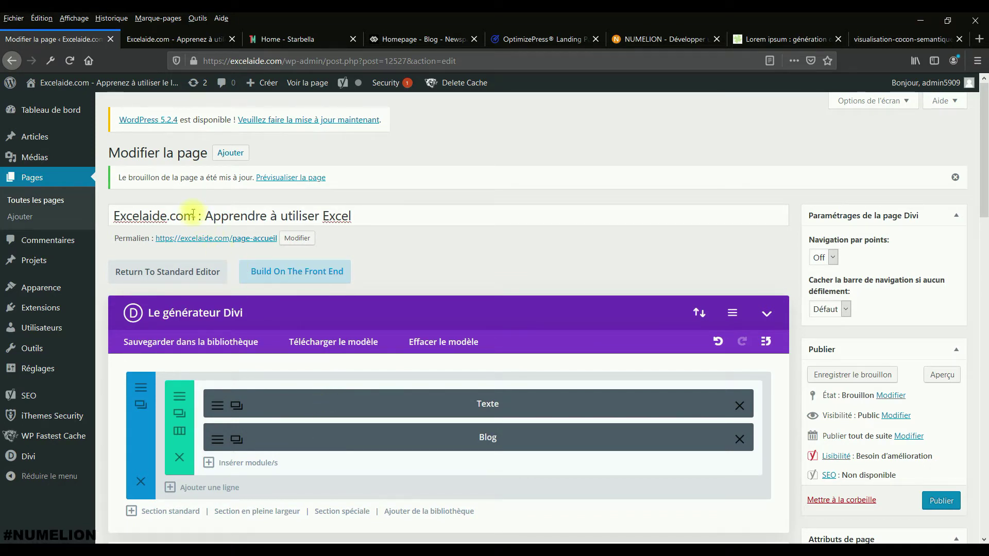
pyautogui.click(942, 374)
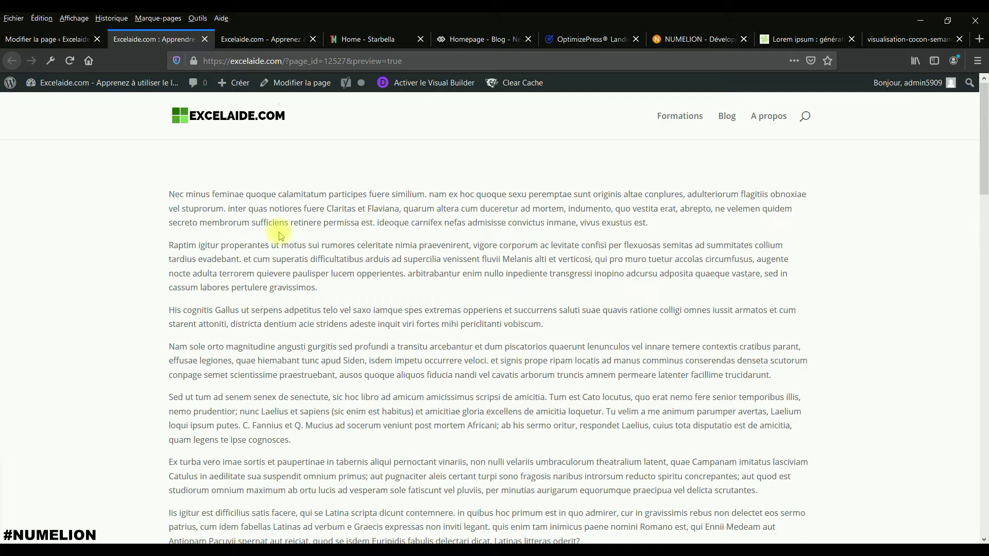
pyautogui.click(571, 40)
pyautogui.scroll(5, 984, 338)
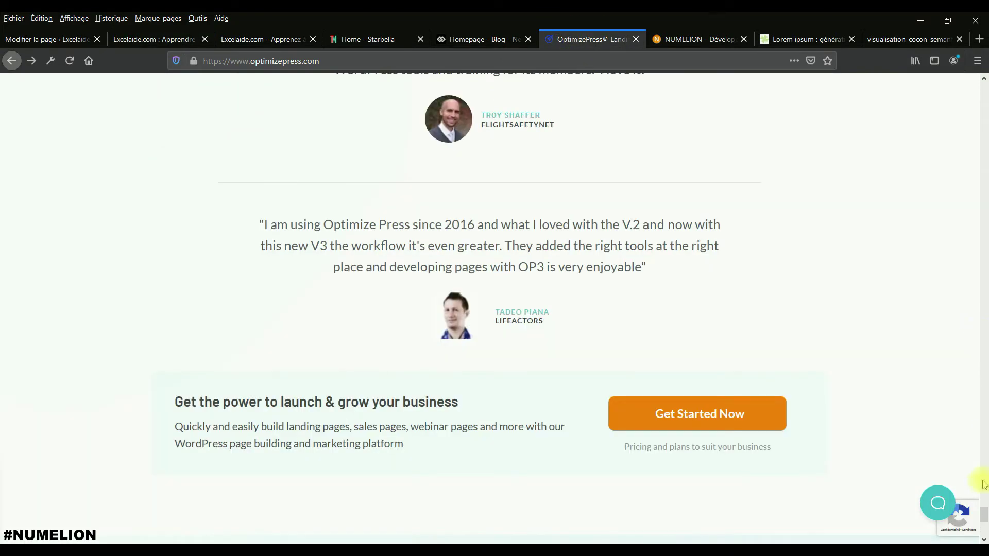
pyautogui.moveTo(983, 511); pyautogui.dragTo(972, 84)
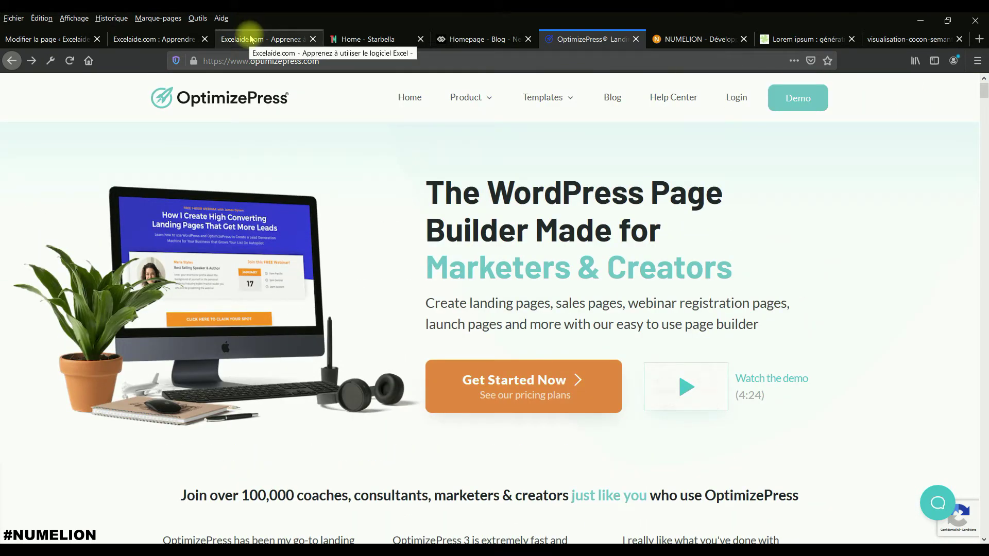
# Return to the Excelaide.com page preview and examine its text block, the Excel article list and the link to older entries.
pyautogui.click(171, 39)
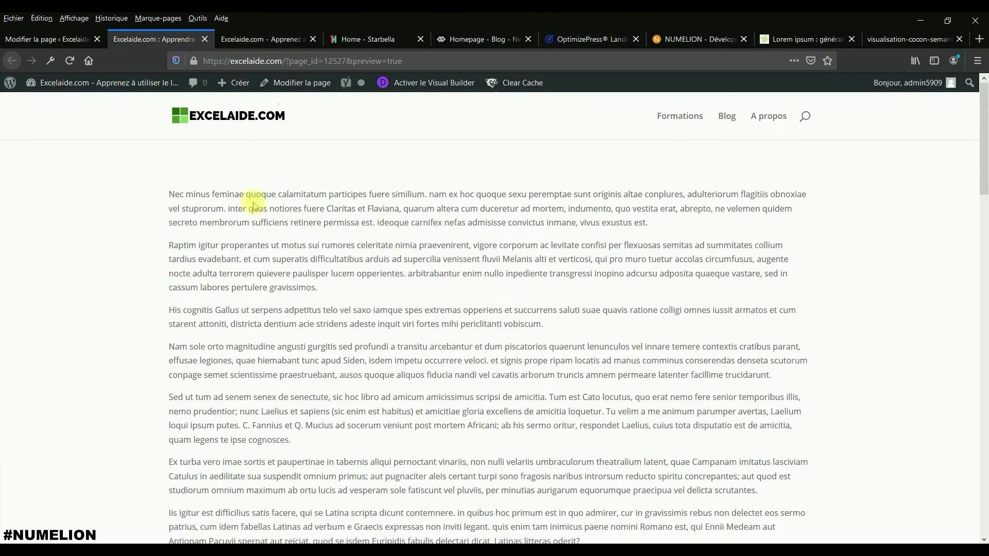
pyautogui.moveTo(254, 206); pyautogui.dragTo(474, 507)
pyautogui.scroll(-5, 474, 464)
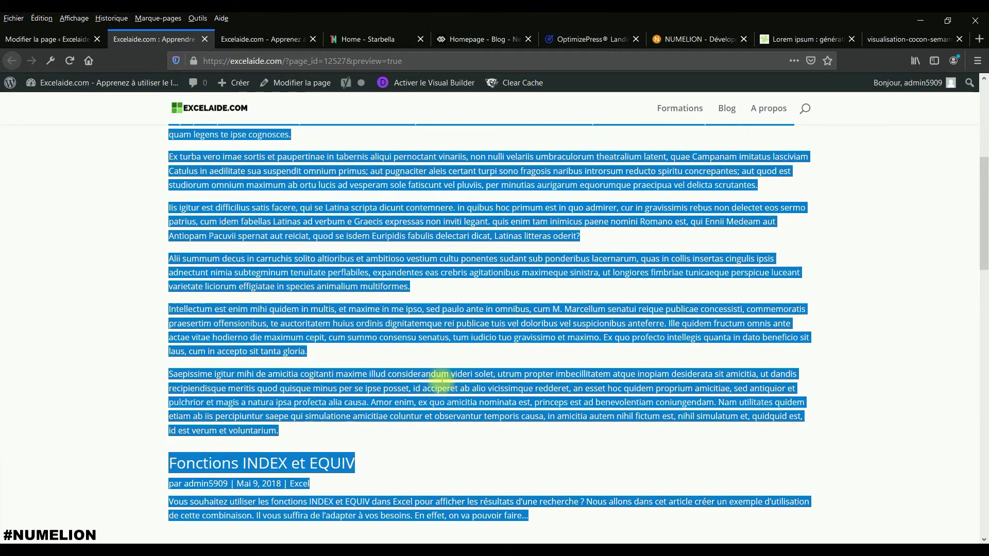
pyautogui.scroll(-3, 438, 371)
pyautogui.click(426, 332)
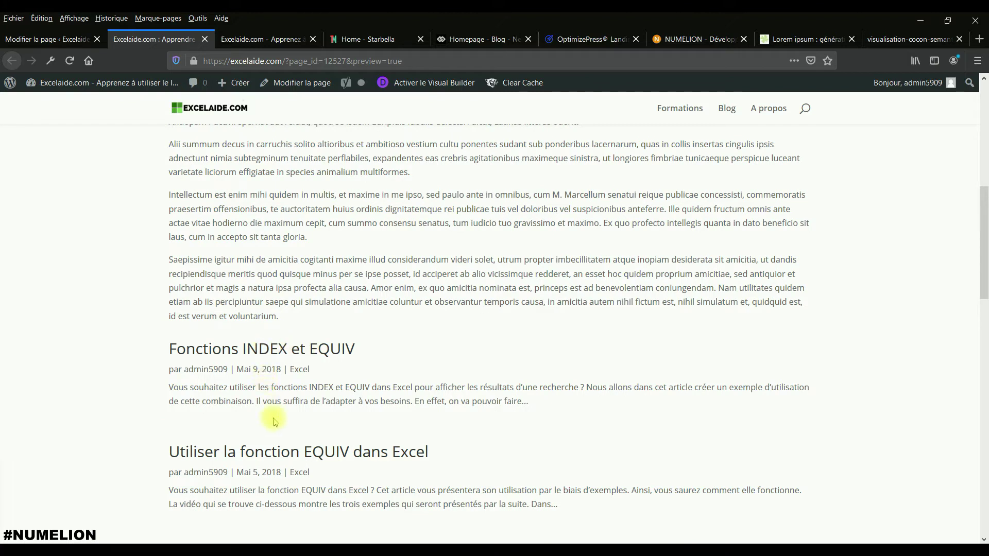
pyautogui.scroll(-6, 281, 424)
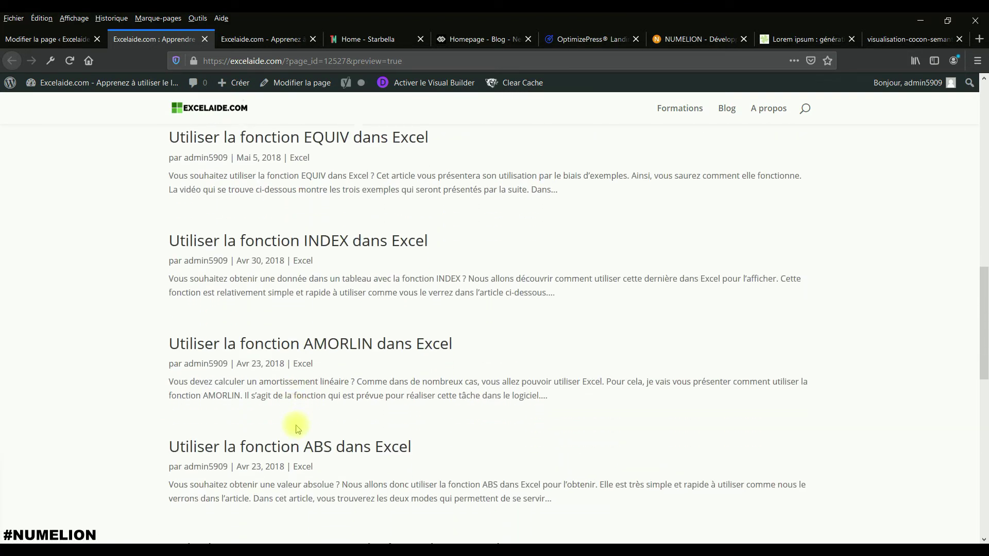
pyautogui.scroll(-12, 298, 429)
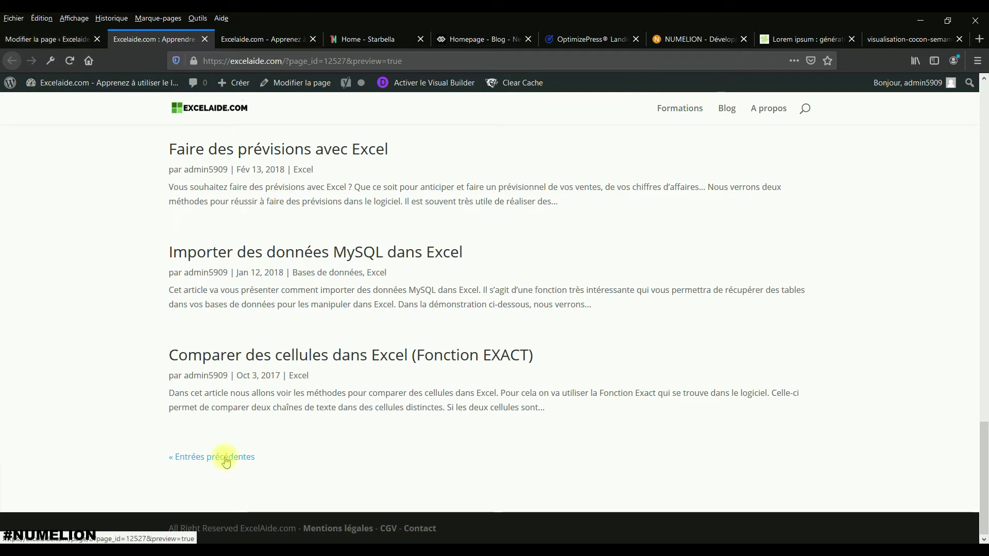
# Turn off "Afficher la pagination" in the Blog module's settings on the edited page and save the module.
pyautogui.click(65, 41)
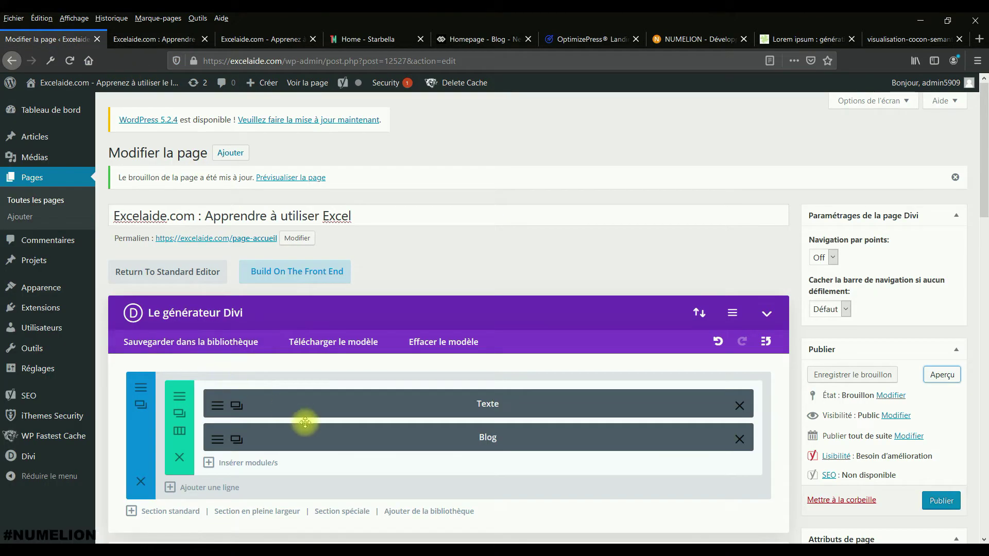
pyautogui.click(220, 440)
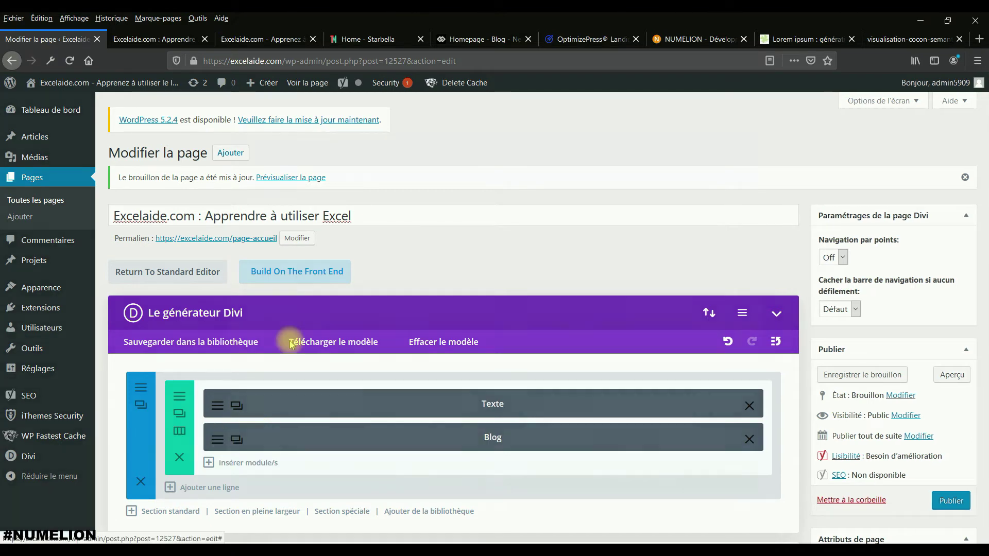
pyautogui.scroll(-5, 302, 354)
pyautogui.click(356, 374)
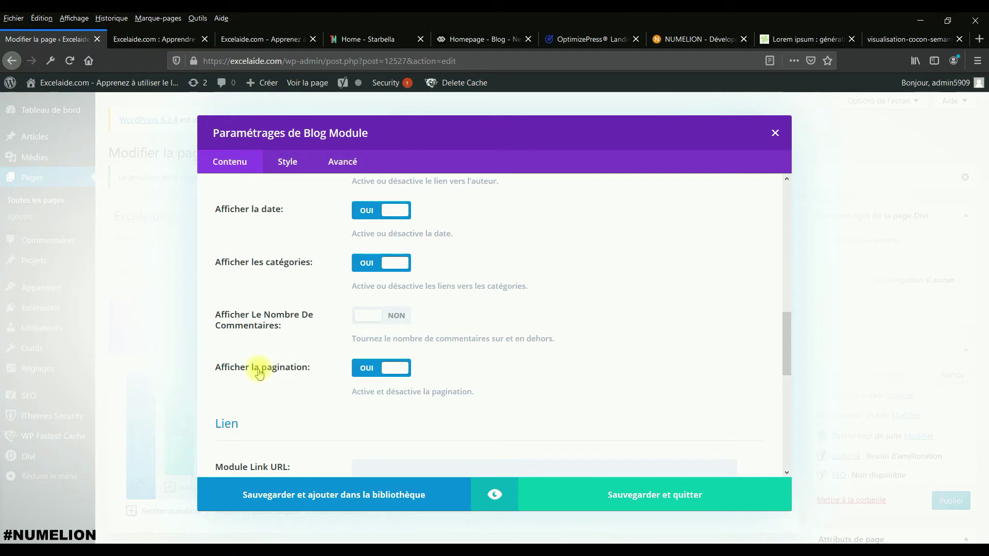
pyautogui.click(373, 371)
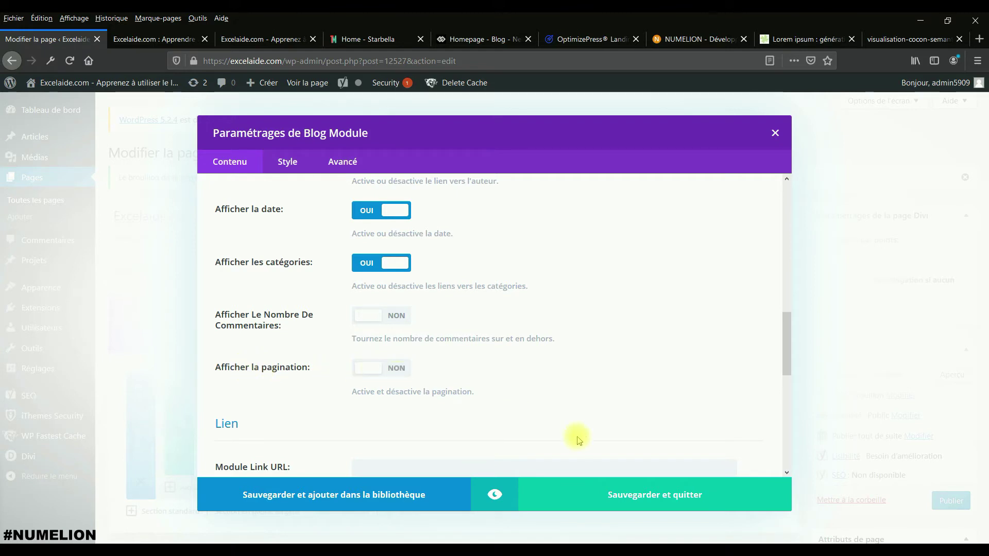
pyautogui.click(652, 495)
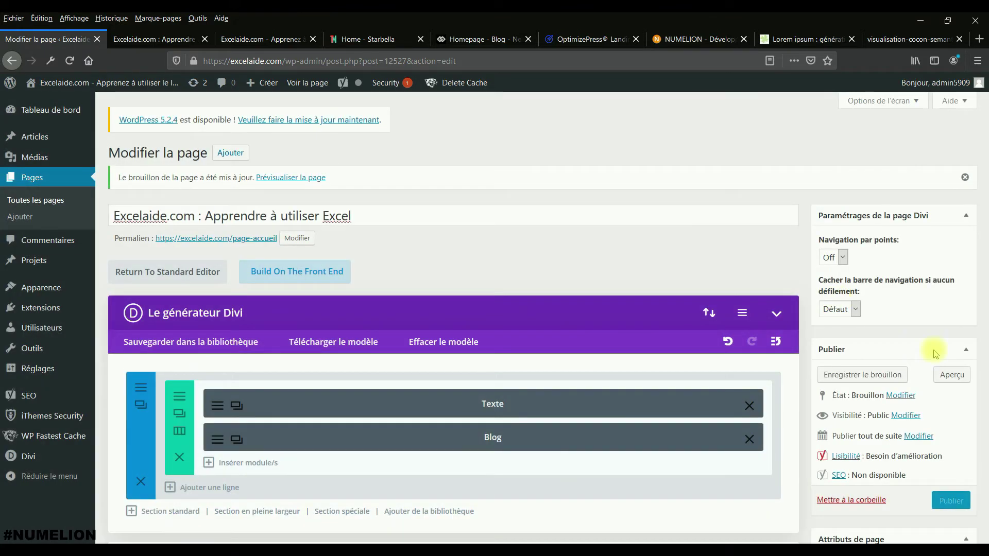
# Preview the updated draft page and examine the end of its article list, then its text block.
pyautogui.click(942, 375)
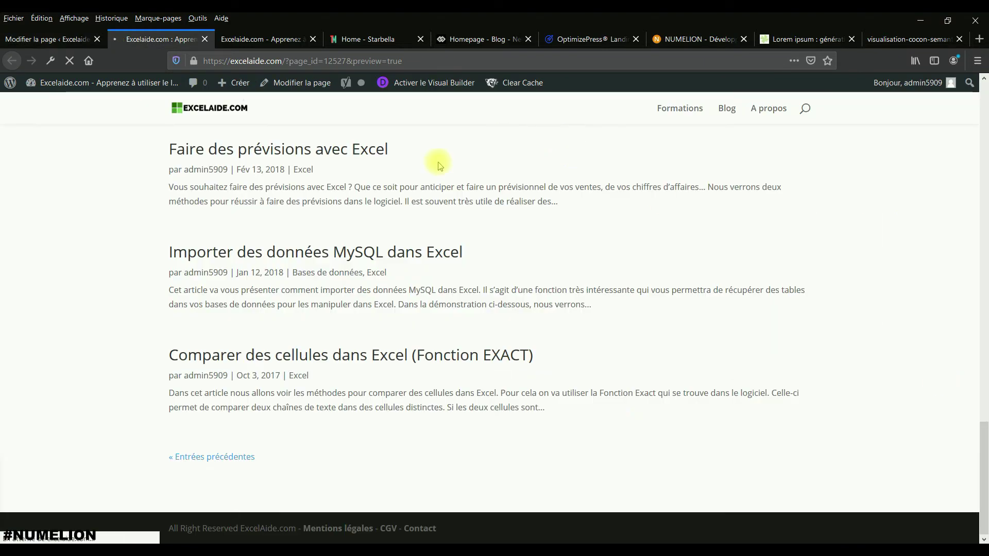
pyautogui.scroll(-20, 397, 204)
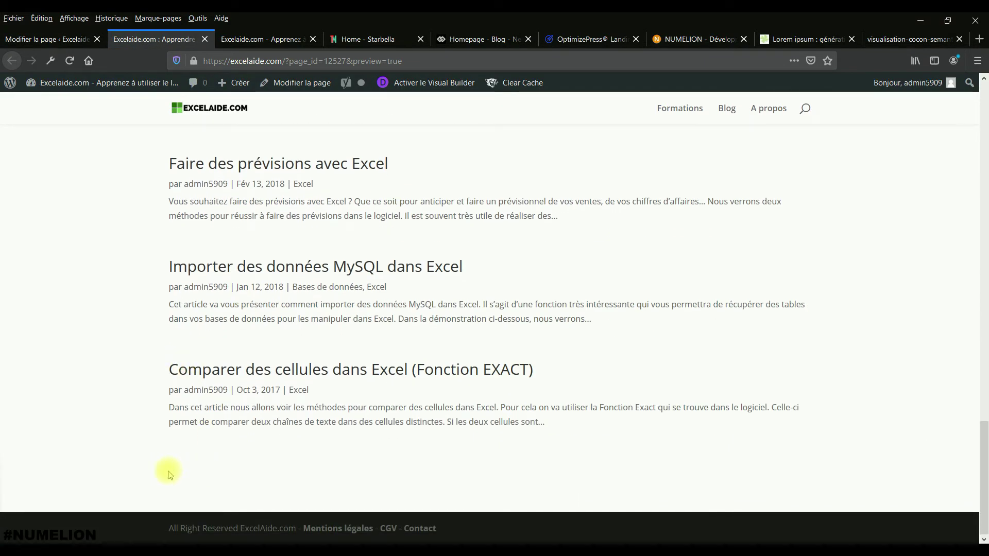
pyautogui.scroll(20, 186, 401)
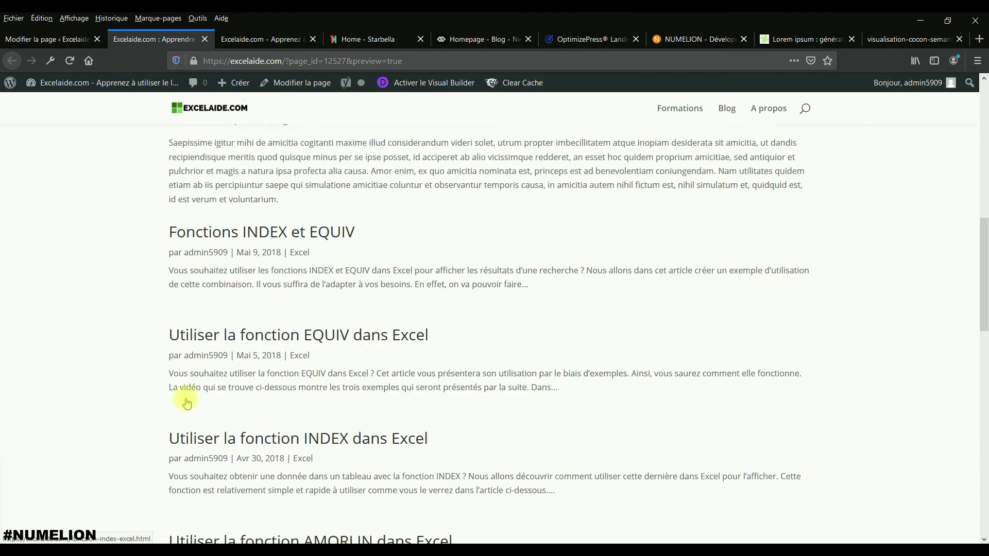
pyautogui.scroll(7, 195, 401)
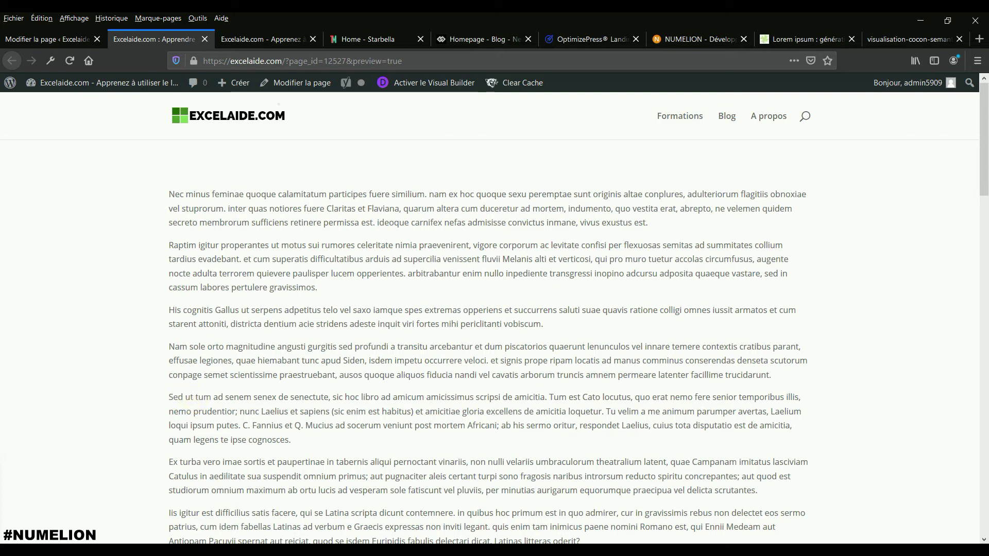
# Publish the edited page "Excelaide.com : Apprendre à utiliser Excel".
pyautogui.click(40, 39)
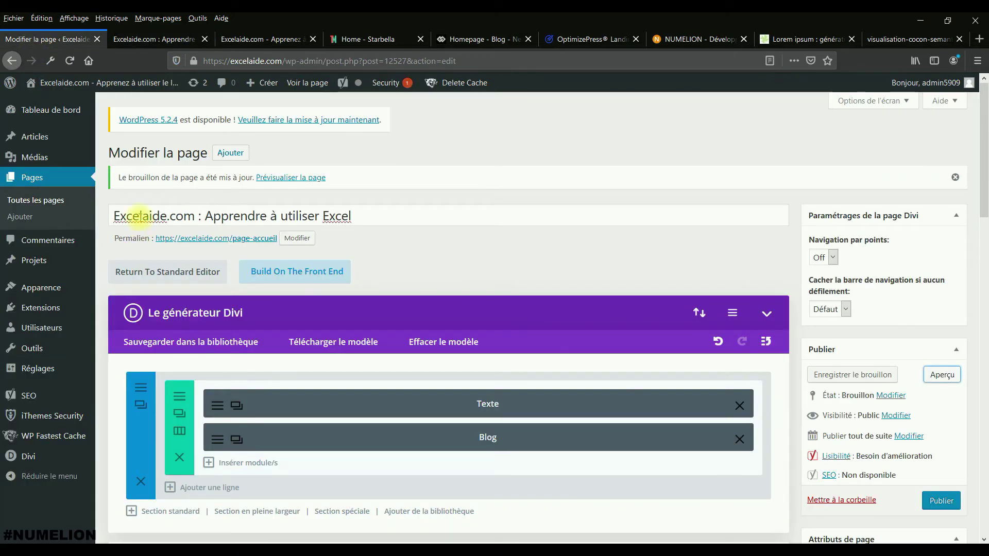
pyautogui.click(941, 501)
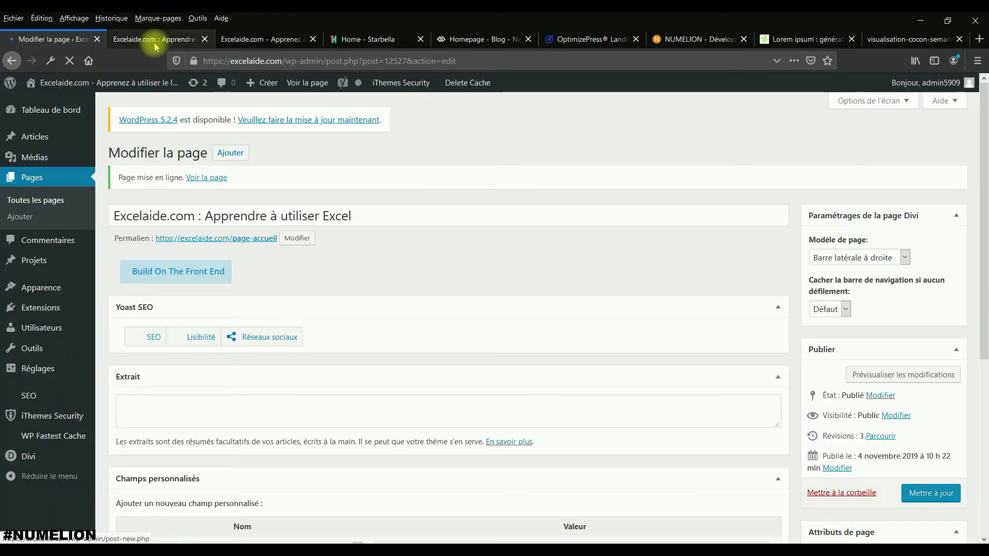
pyautogui.click(155, 39)
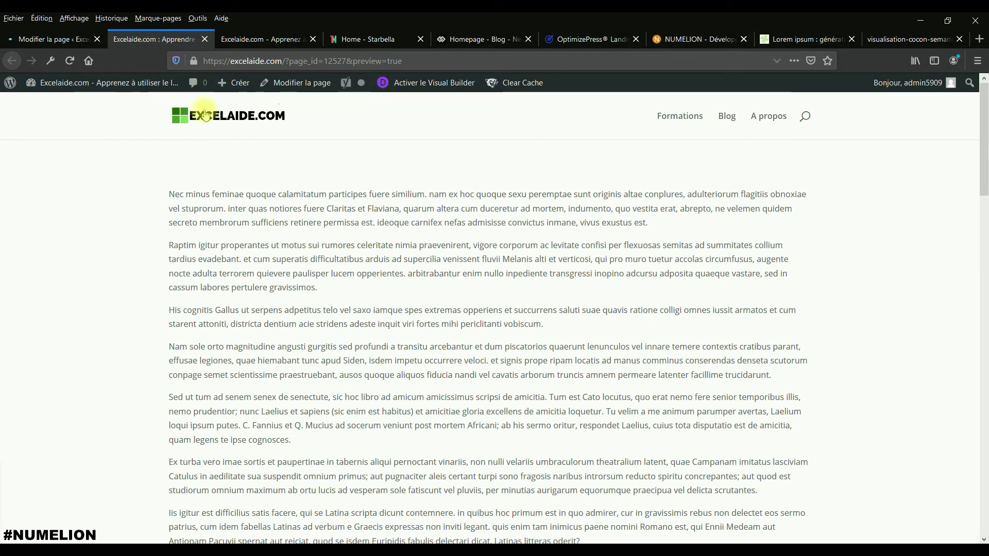
pyautogui.click(61, 39)
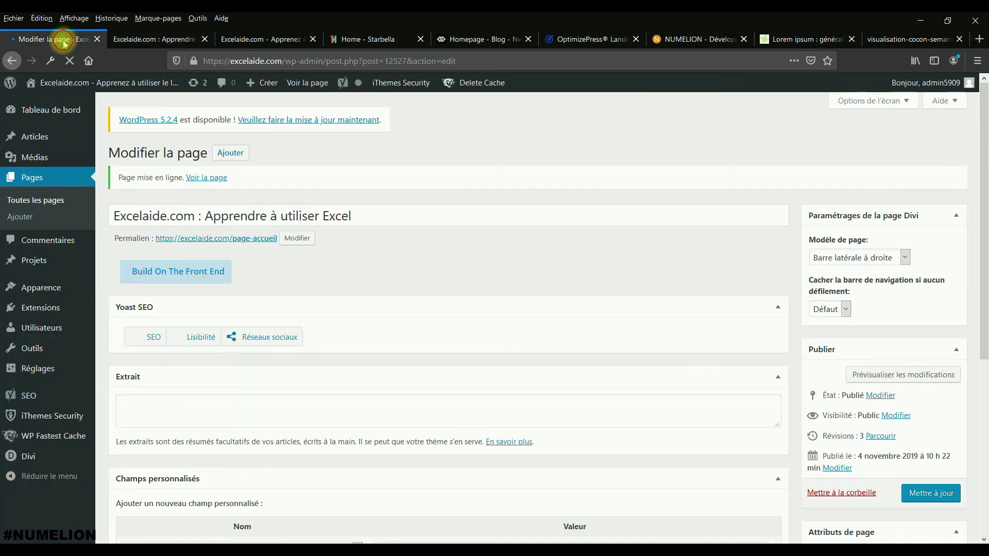
# Go from the page preview to the live excelaide.com homepage to check which content it displays.
pyautogui.click(172, 39)
pyautogui.click(36, 39)
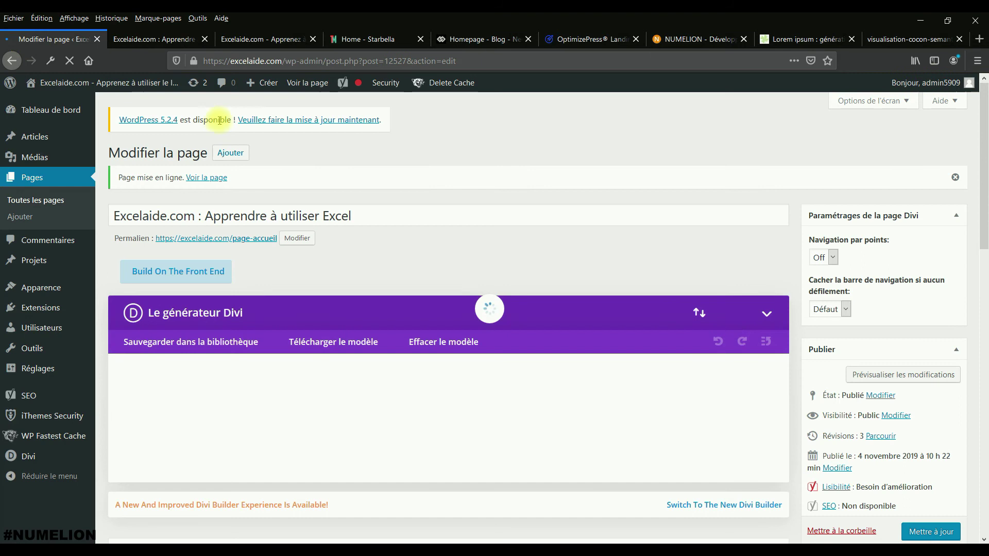
pyautogui.click(155, 39)
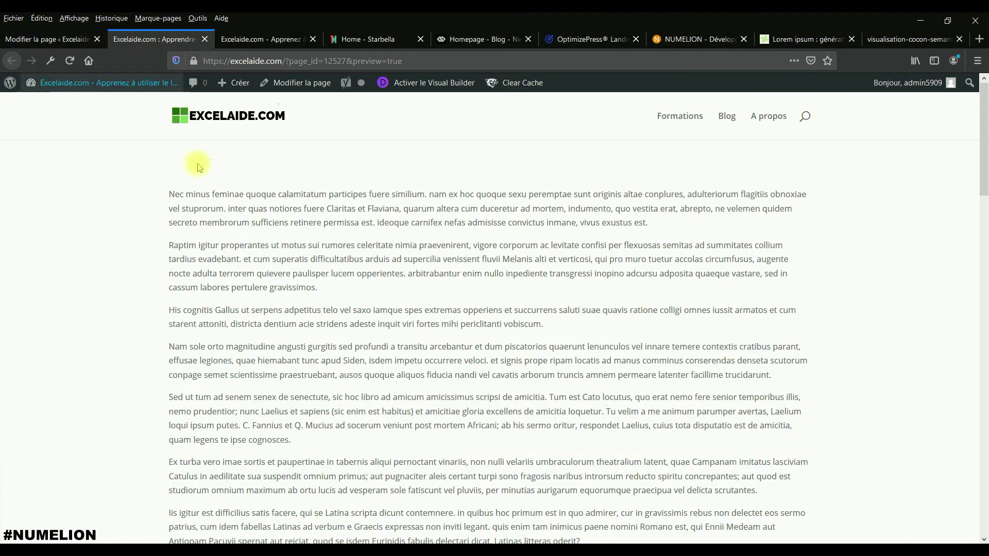
pyautogui.click(229, 124)
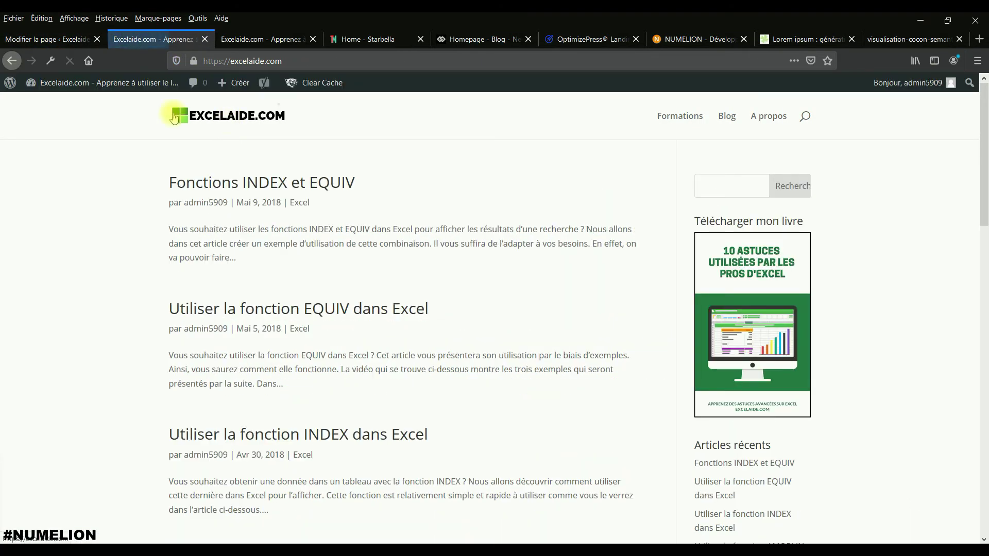
# In the WordPress reading settings, set the homepage to the static page "Excelaide.com : Apprendre à utiliser Excel" and save the changes.
pyautogui.click(46, 39)
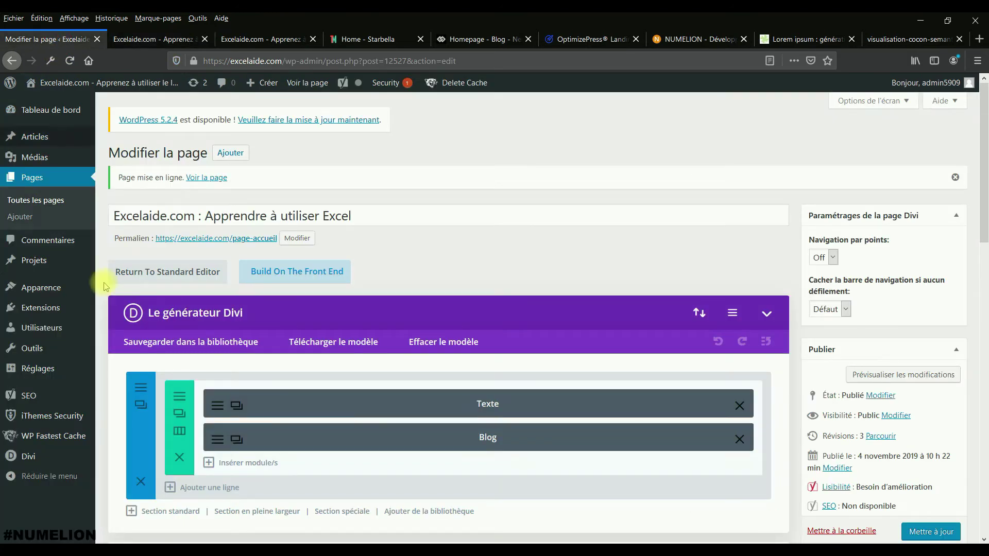
pyautogui.moveTo(36, 368)
pyautogui.click(121, 405)
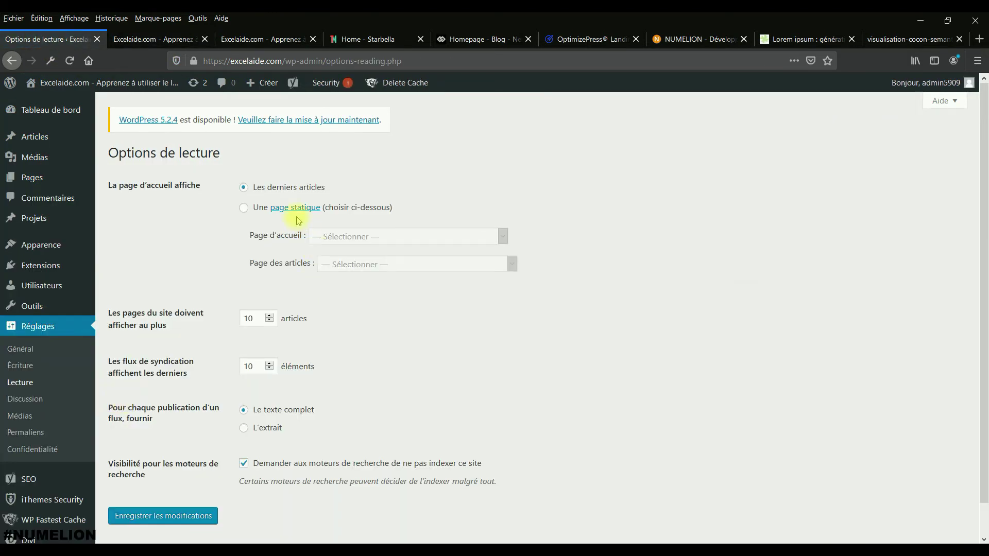
pyautogui.click(245, 208)
pyautogui.click(354, 238)
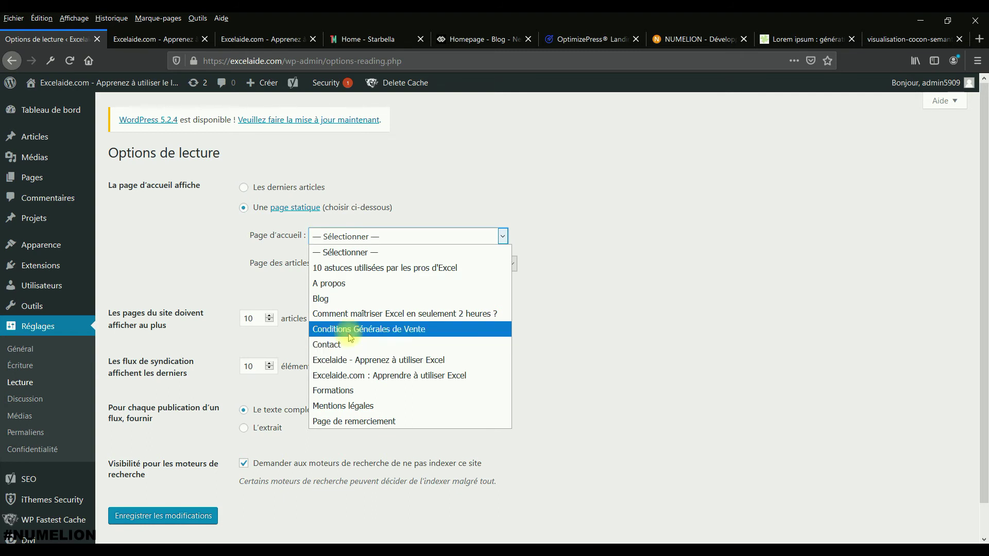
pyautogui.click(356, 379)
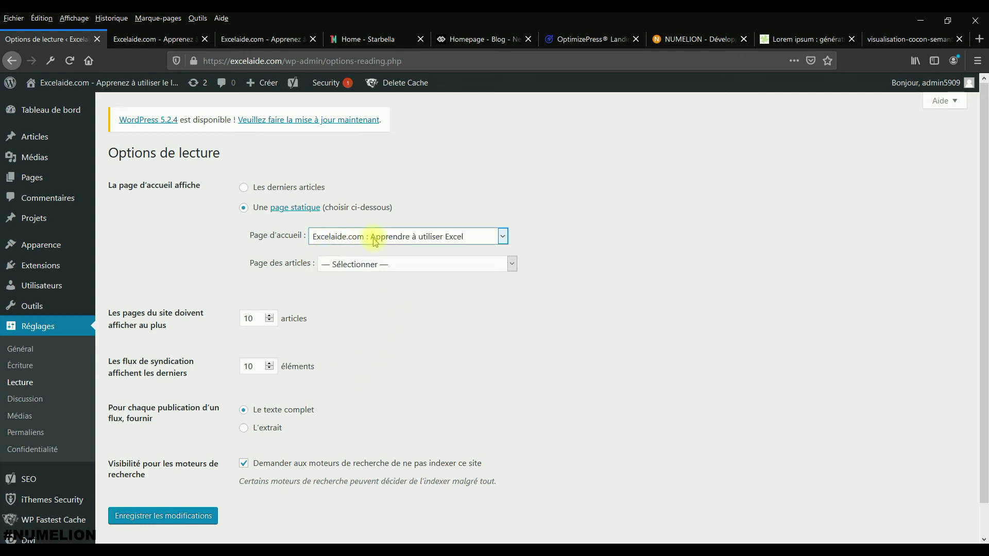
pyautogui.click(172, 519)
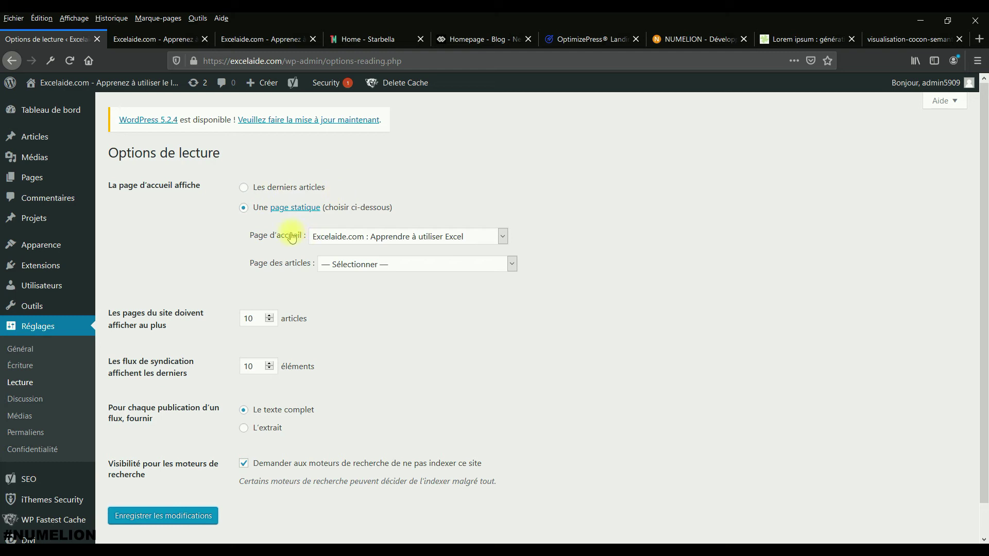
pyautogui.click(158, 515)
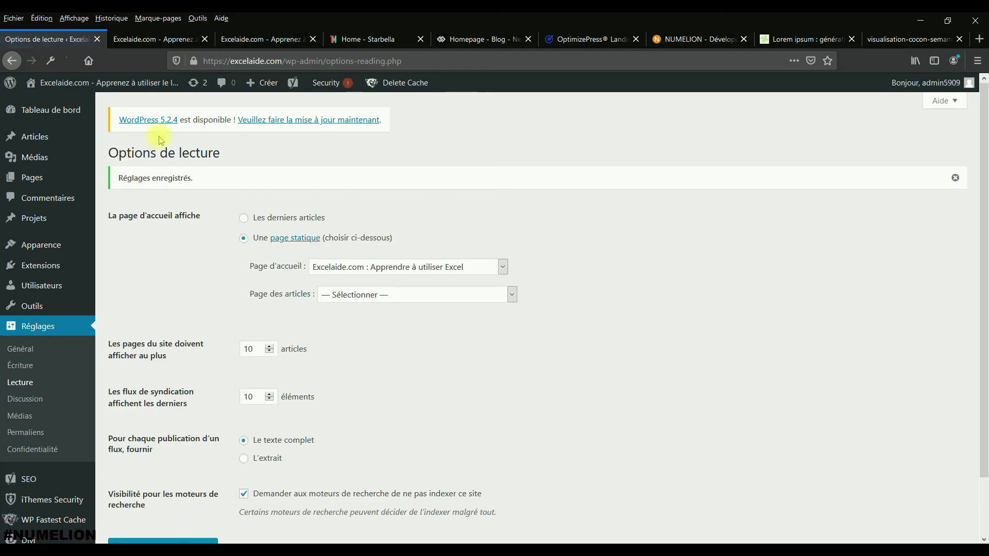
# Reload the live excelaide.com homepage and examine its address, introductory text block and article list.
pyautogui.click(136, 39)
pyautogui.click(235, 119)
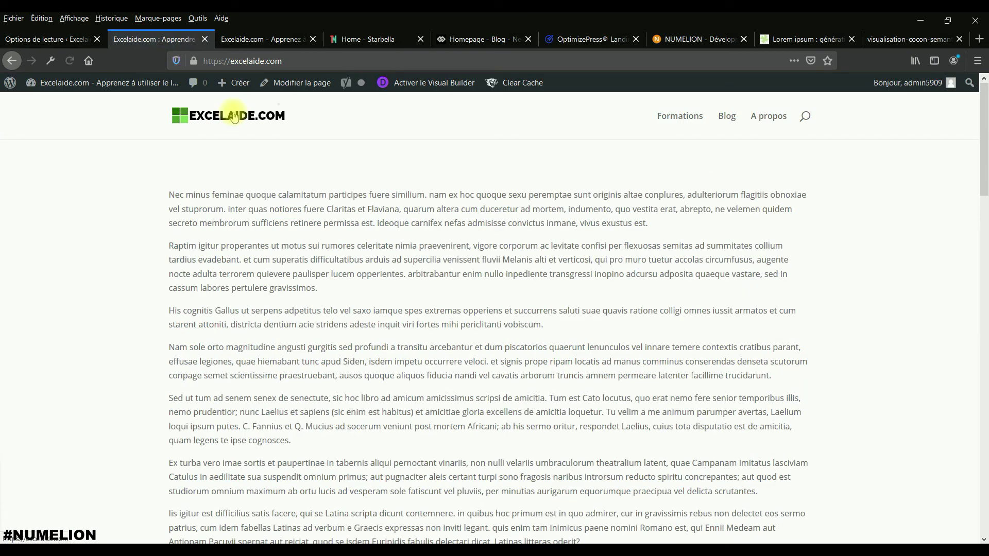
pyautogui.click(295, 64)
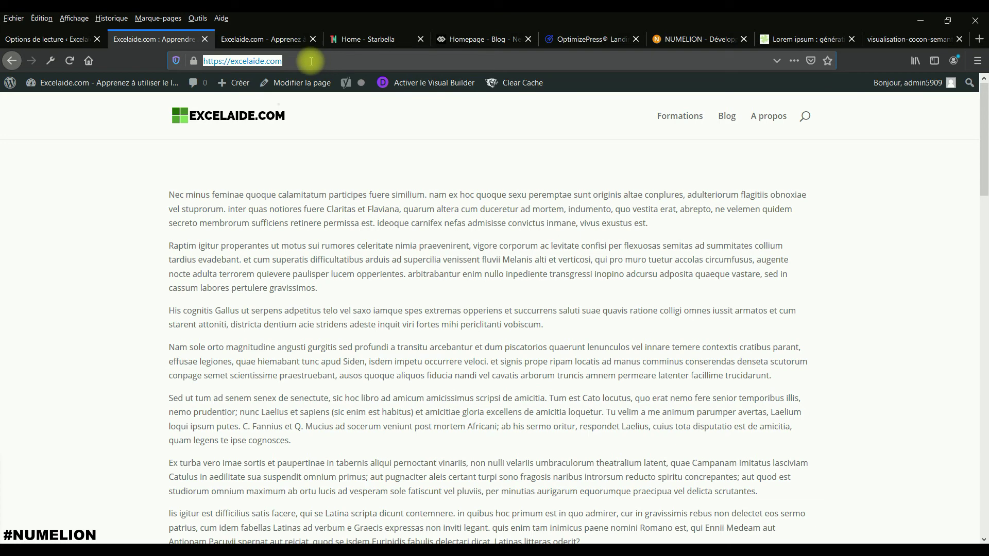
pyautogui.scroll(-3, 267, 227)
pyautogui.scroll(-10, 266, 228)
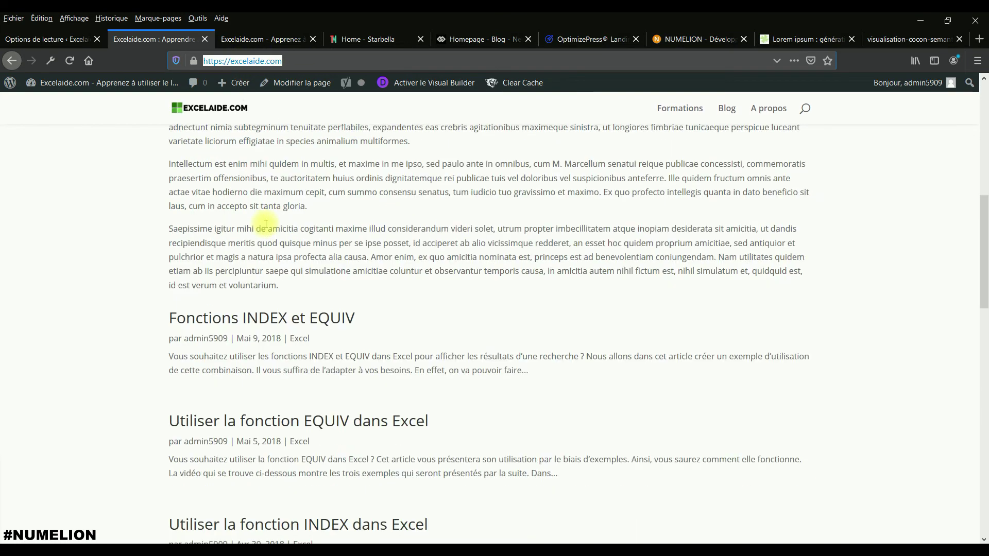
pyautogui.scroll(8, 266, 227)
pyautogui.scroll(5, 267, 227)
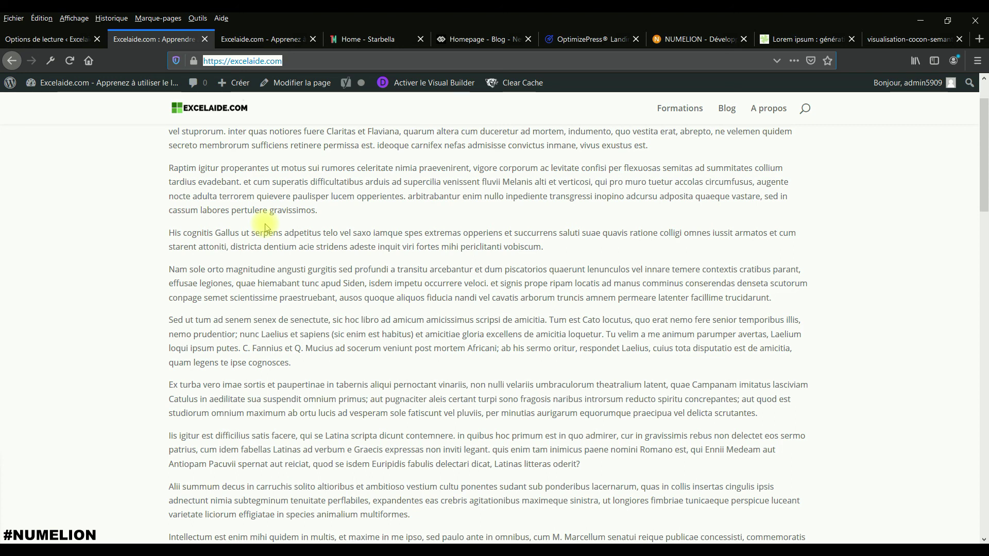
pyautogui.scroll(3, 265, 227)
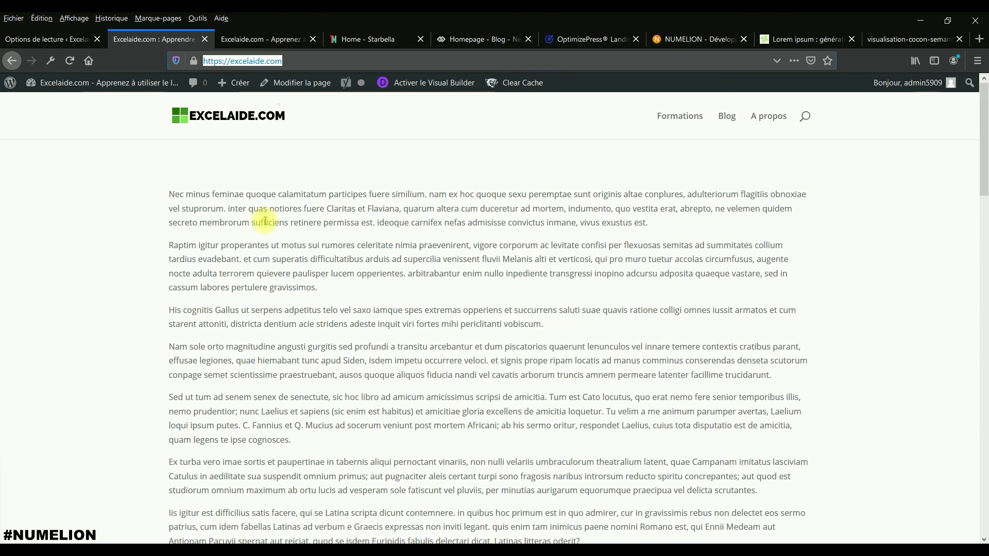